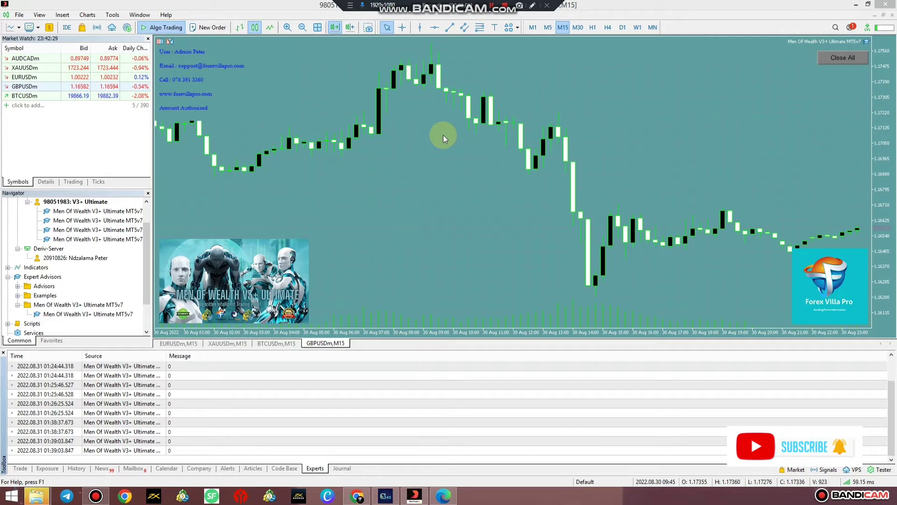
Log in to the saved Deriv-Server trading account and show its trade balance
{"action": "double_click", "coordinate": [82, 260]}
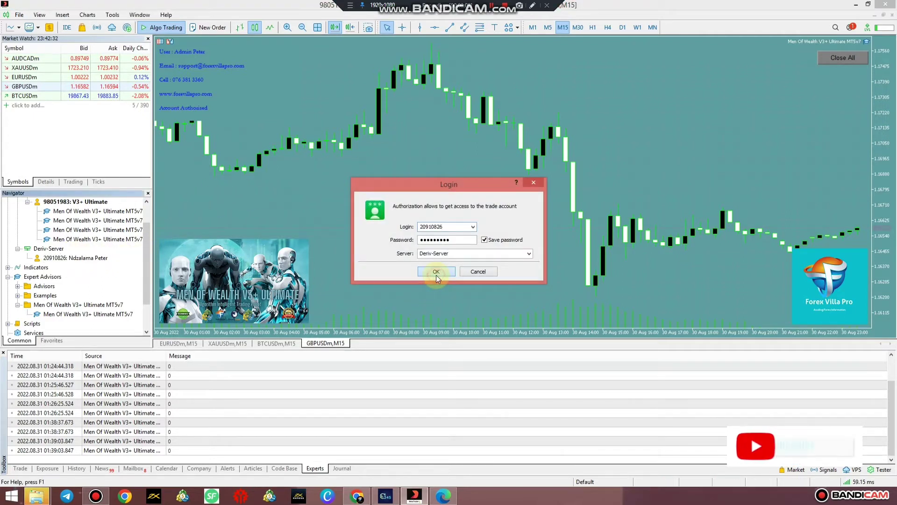
{"action": "left_click", "coordinate": [436, 275]}
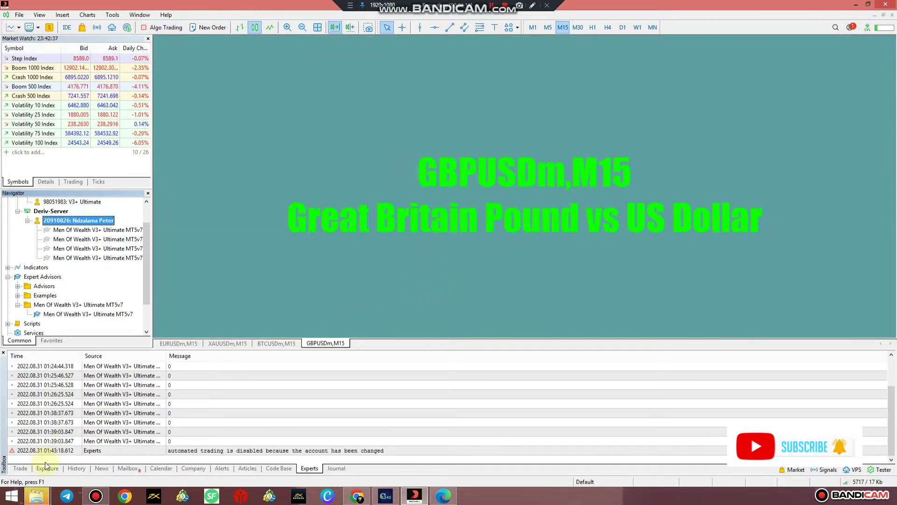
{"action": "left_click", "coordinate": [20, 468]}
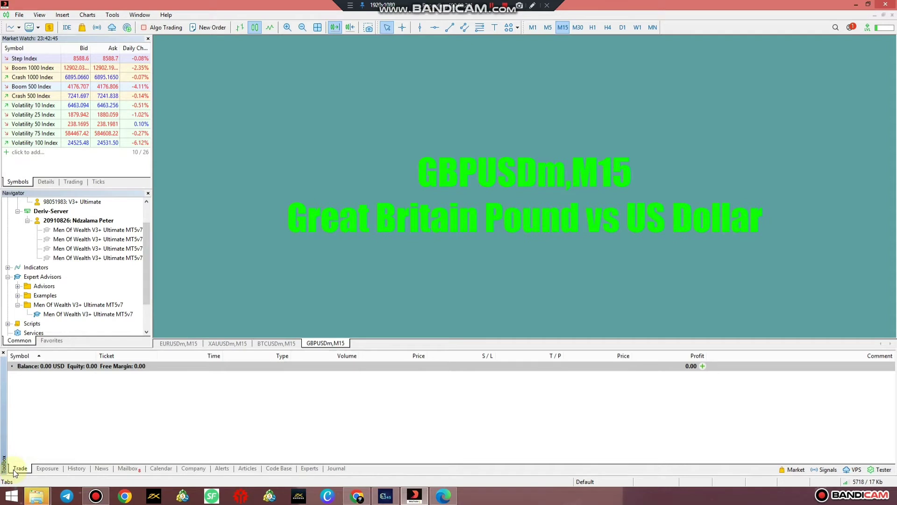
Review the account's journal entries and mailbox messages, and return to the trade list
{"action": "left_click", "coordinate": [330, 468]}
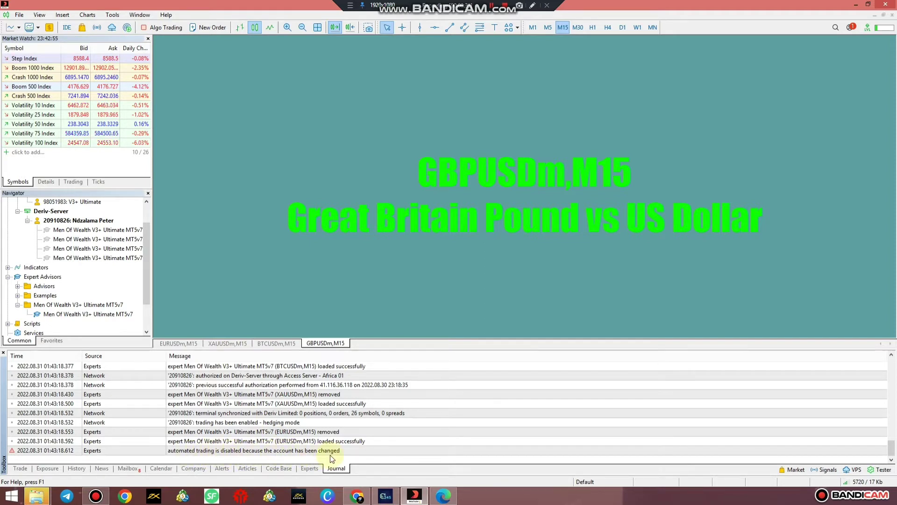
{"action": "left_click", "coordinate": [296, 443]}
{"action": "scroll", "coordinate": [296, 445], "scroll_direction": "up", "scroll_amount": 5}
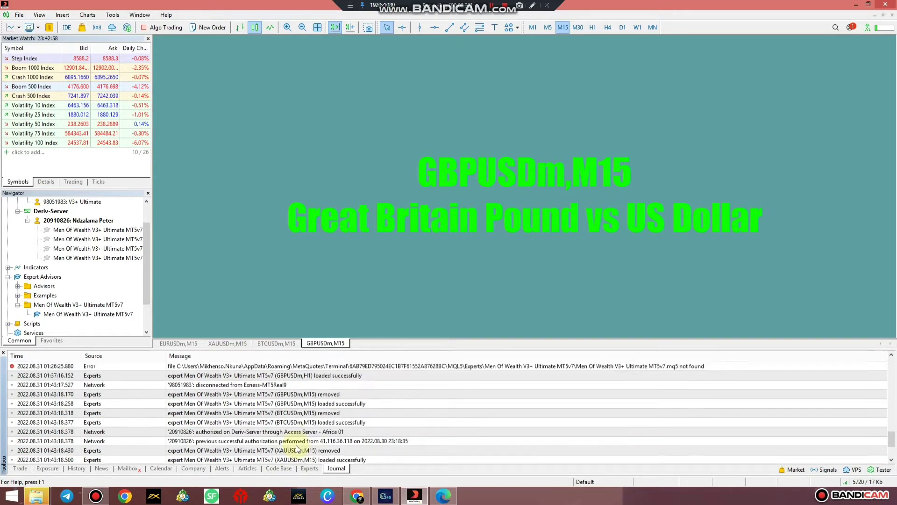
{"action": "scroll", "coordinate": [295, 446], "scroll_direction": "down", "scroll_amount": 5}
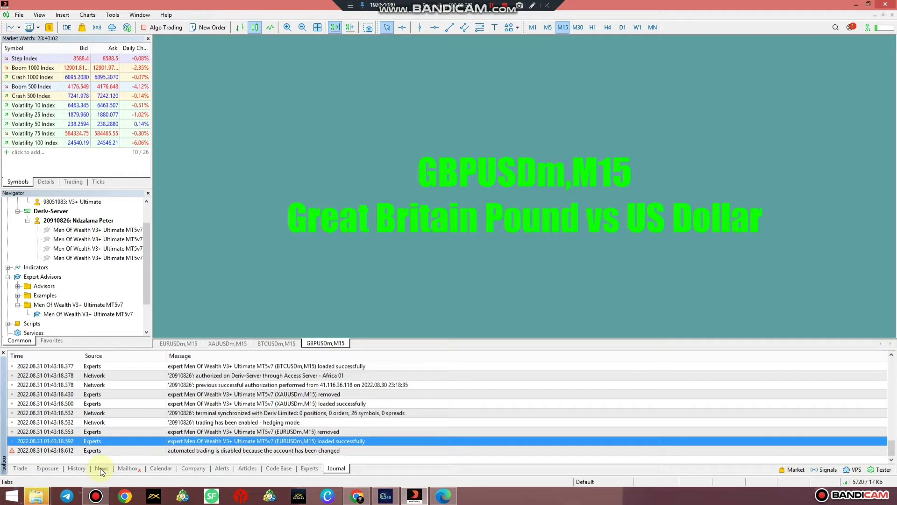
{"action": "left_click", "coordinate": [133, 468]}
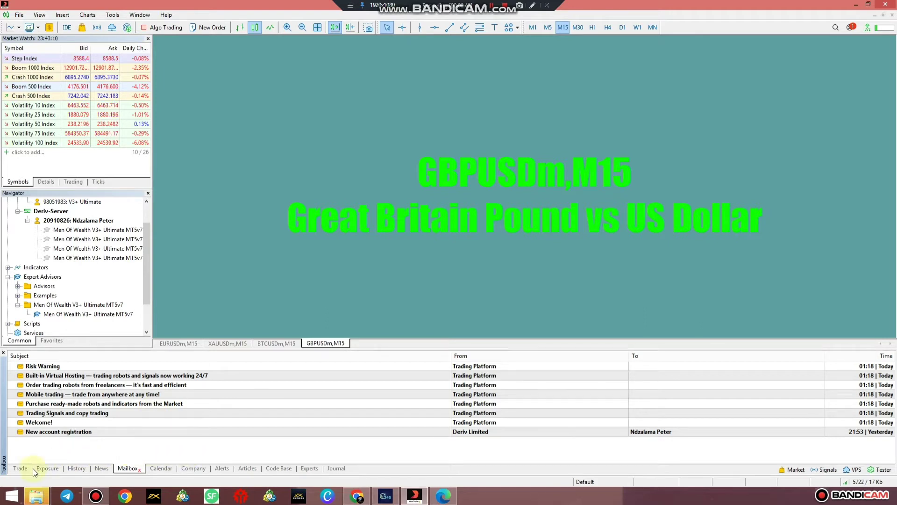
{"action": "left_click", "coordinate": [21, 469]}
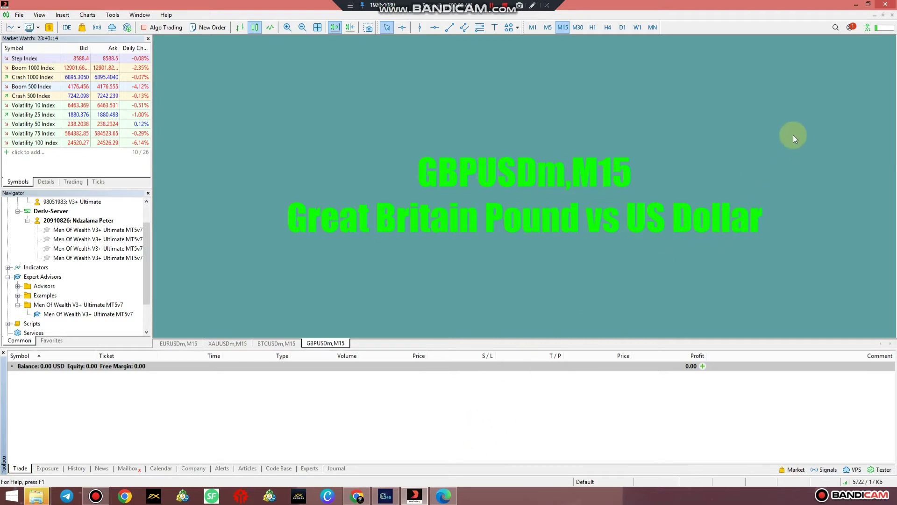
Open a Volatility 75 Index chart, zoom it out one level and shift the chart end away from the price scale
{"action": "right_click", "coordinate": [49, 134]}
{"action": "left_click", "coordinate": [79, 150]}
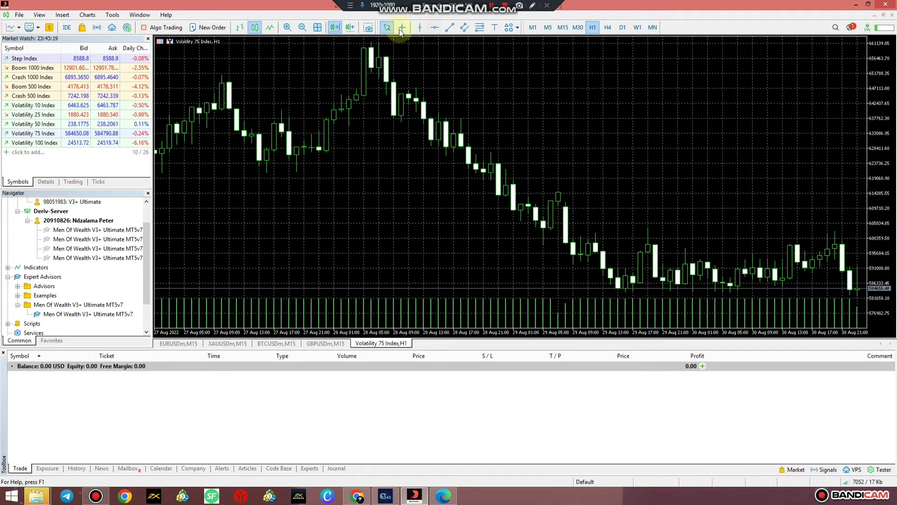
{"action": "left_click", "coordinate": [302, 28]}
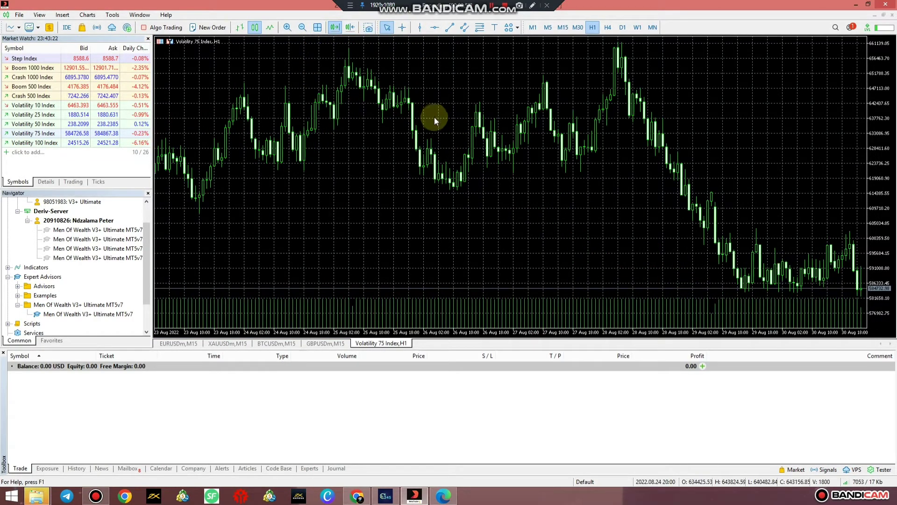
{"action": "left_click", "coordinate": [351, 28]}
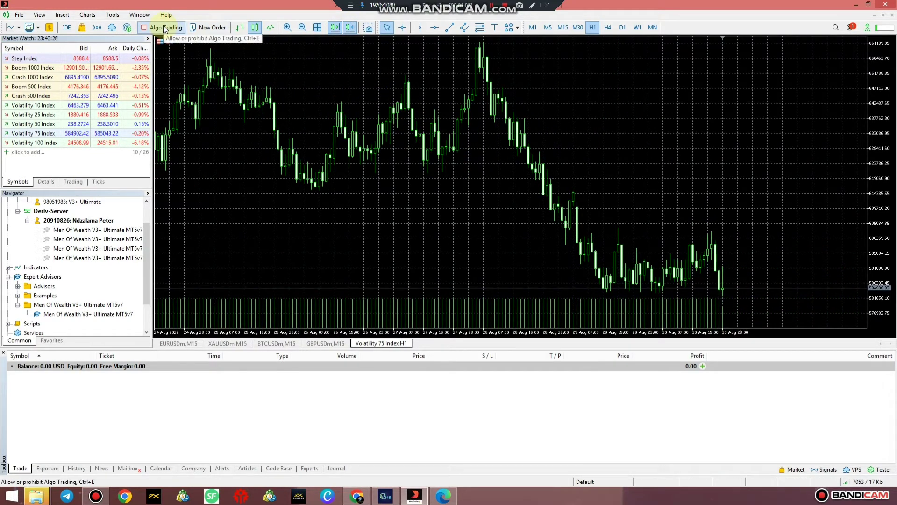
Allow algorithmic trading and DLL imports for Expert Advisors, and clear the options that disable trading when the account or profile changes
{"action": "left_click", "coordinate": [310, 469]}
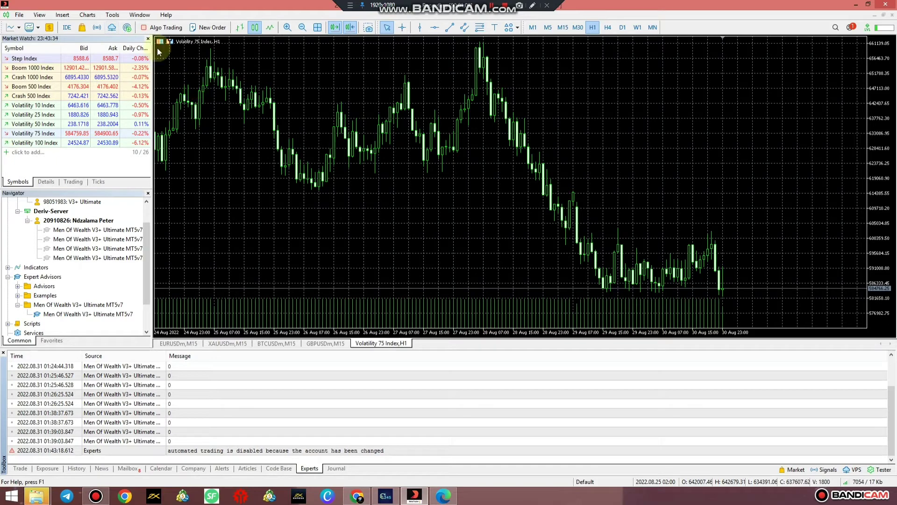
{"action": "left_click", "coordinate": [112, 15]}
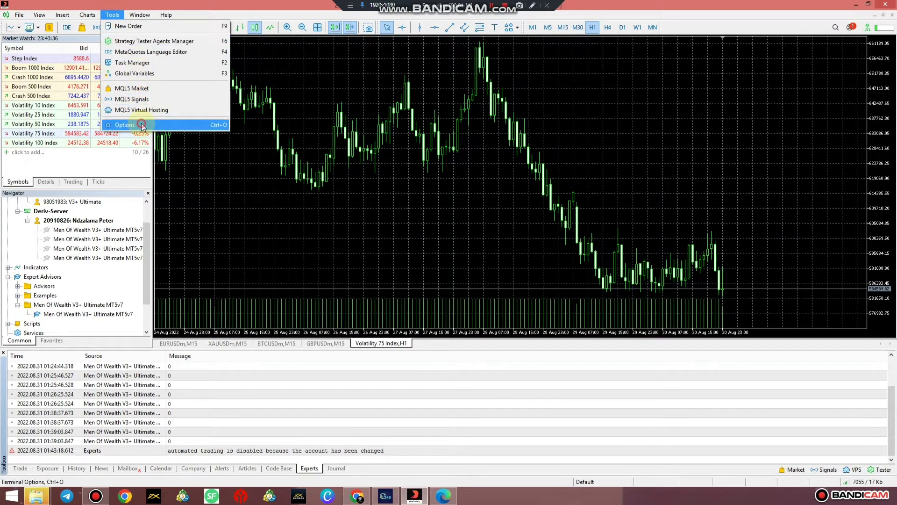
{"action": "left_click", "coordinate": [117, 124]}
{"action": "left_click", "coordinate": [399, 199]}
{"action": "left_click", "coordinate": [330, 220]}
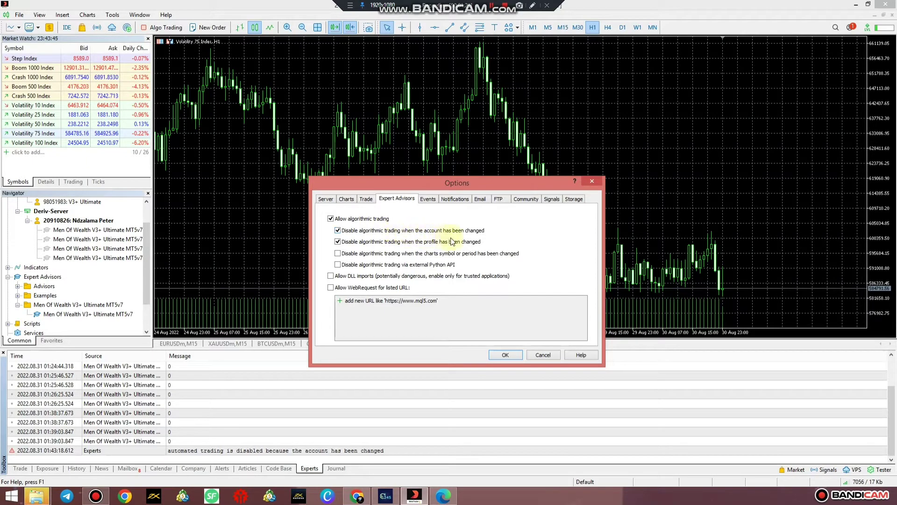
{"action": "left_click", "coordinate": [337, 230]}
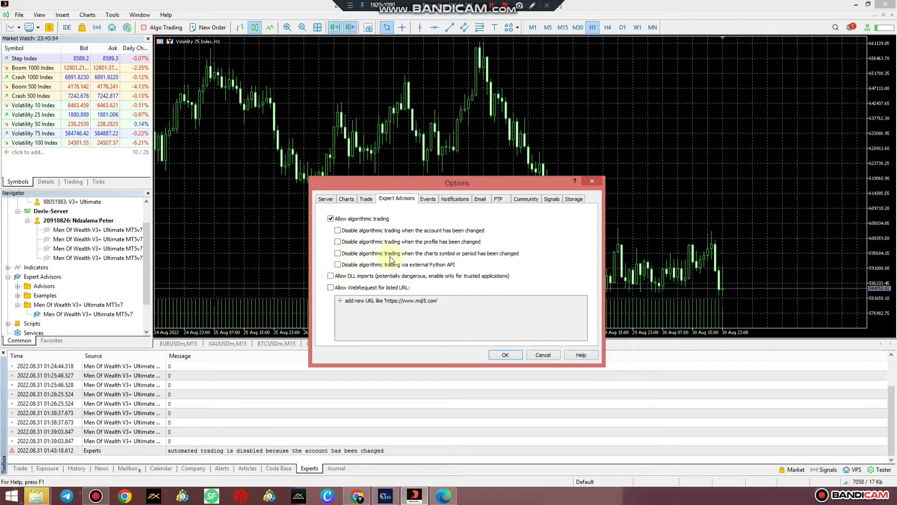
{"action": "left_click", "coordinate": [331, 276]}
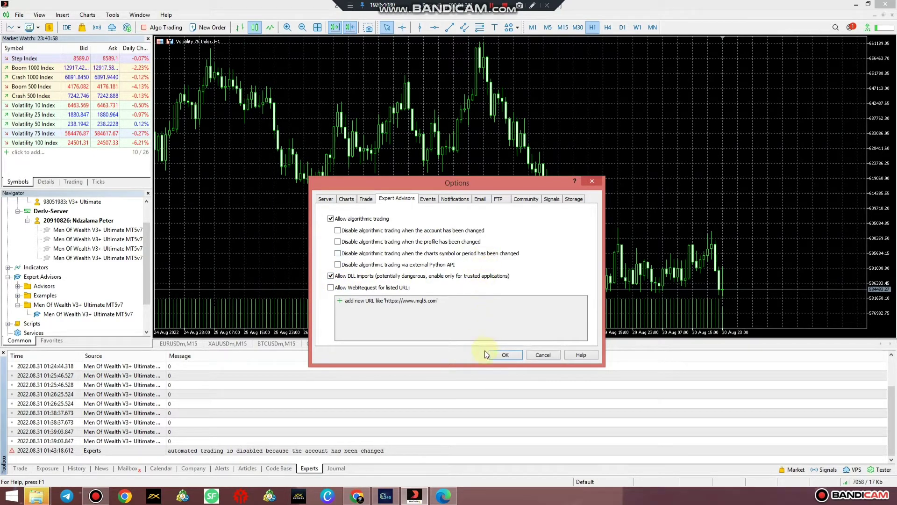
{"action": "left_click", "coordinate": [497, 355]}
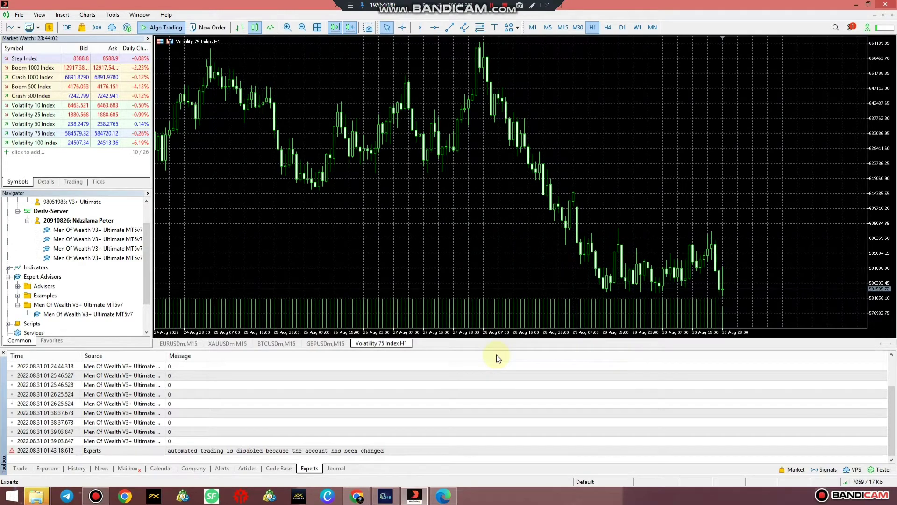
Set the Volatility 75 Index chart to the M1 timeframe and find the Input Settings table in the browser's System Input Settings PDF
{"action": "left_click", "coordinate": [532, 27]}
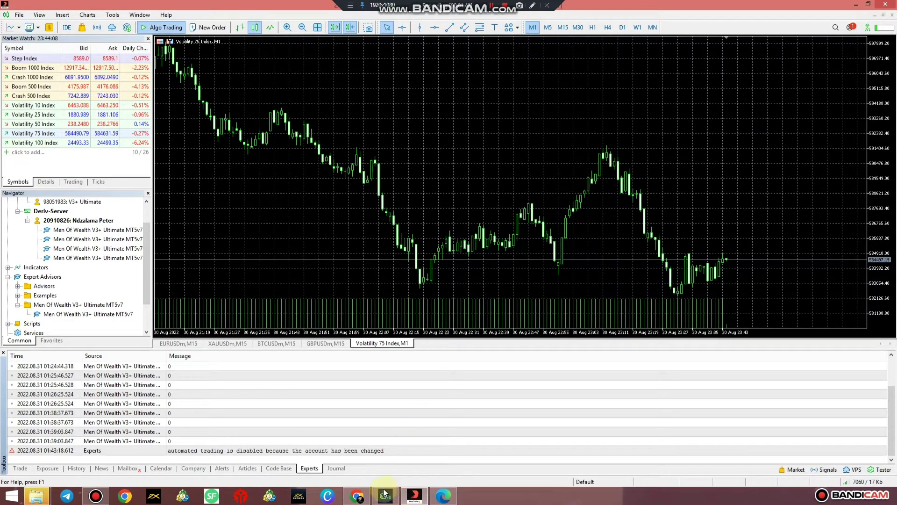
{"action": "left_click", "coordinate": [352, 413]}
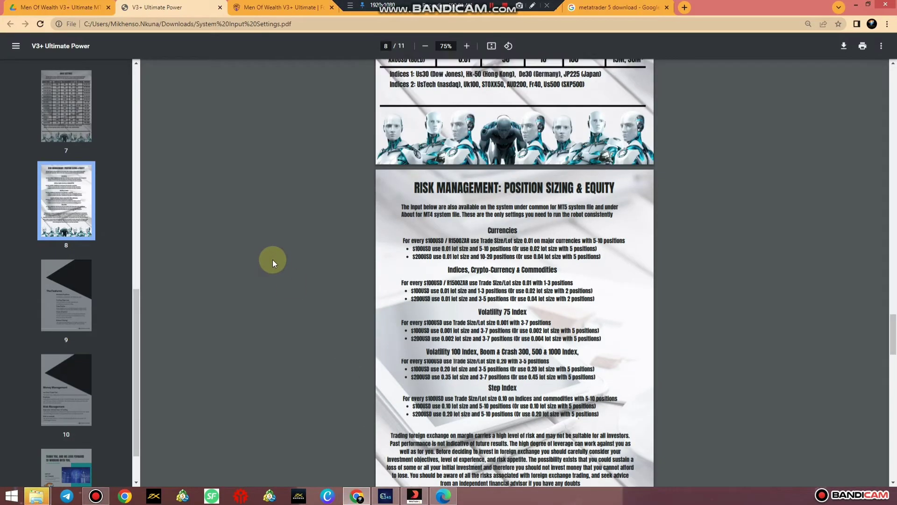
{"action": "scroll", "coordinate": [273, 259], "scroll_direction": "up", "scroll_amount": 5}
{"action": "scroll", "coordinate": [273, 259], "scroll_direction": "up", "scroll_amount": 3}
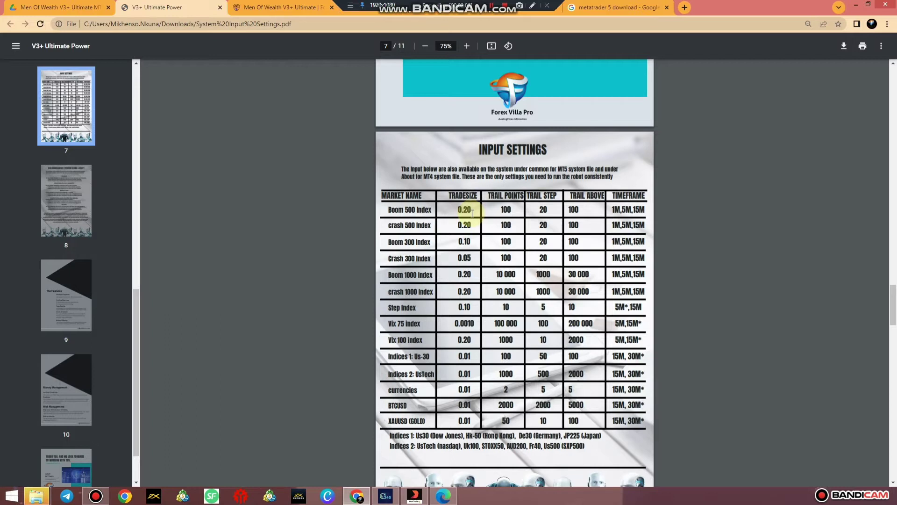
Check the Experts log and trade list in MetaTrader 5, and reread the Input Settings table in the browser's PDF
{"action": "left_click", "coordinate": [414, 495]}
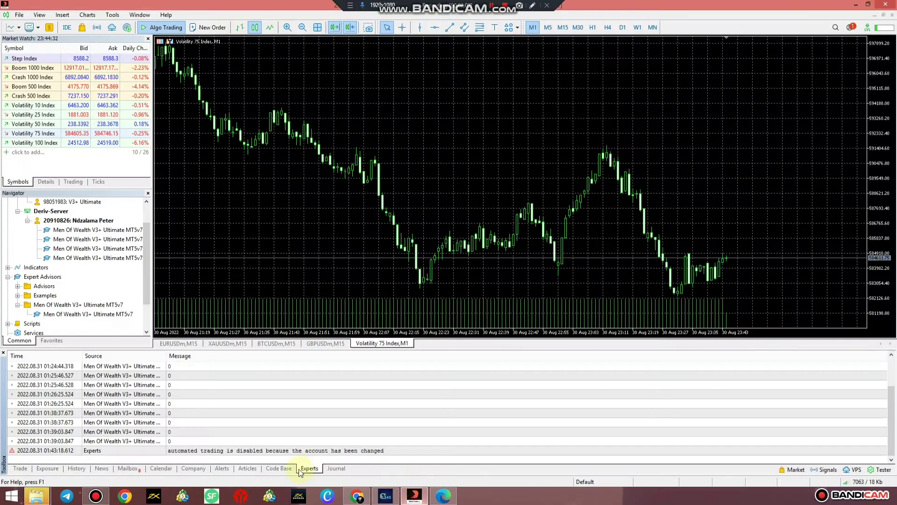
{"action": "left_click", "coordinate": [221, 422]}
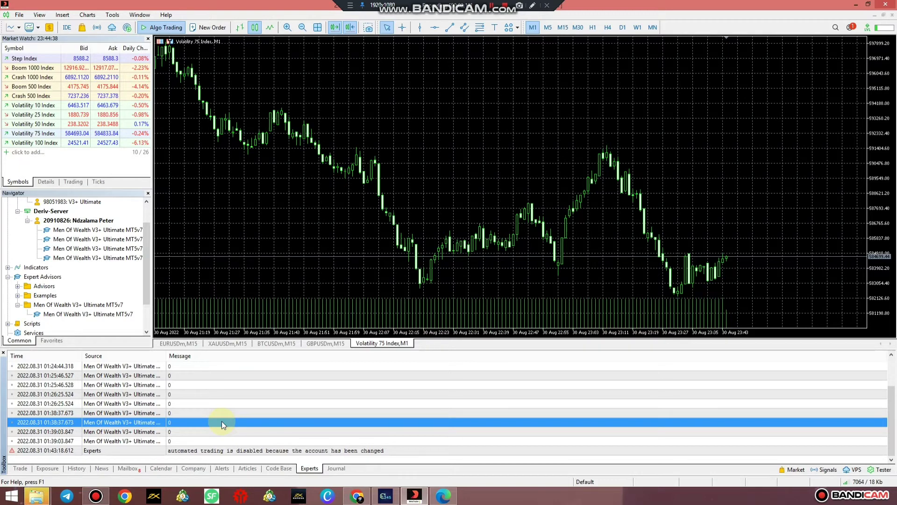
{"action": "left_click", "coordinate": [20, 469]}
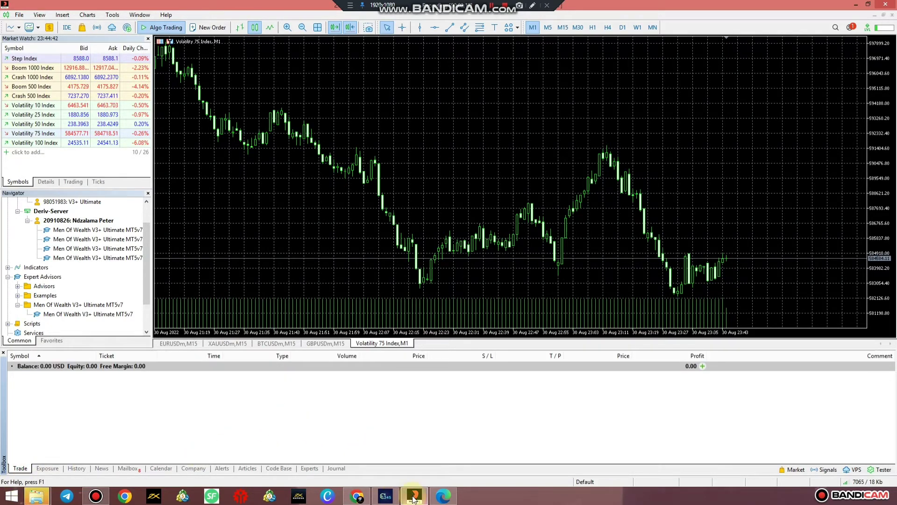
{"action": "left_click", "coordinate": [358, 498]}
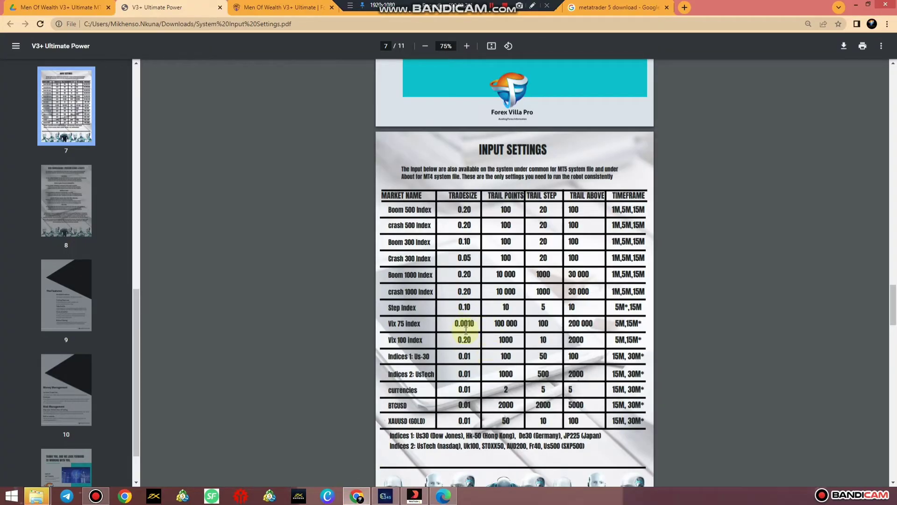
{"action": "scroll", "coordinate": [466, 328], "scroll_direction": "down", "scroll_amount": 2}
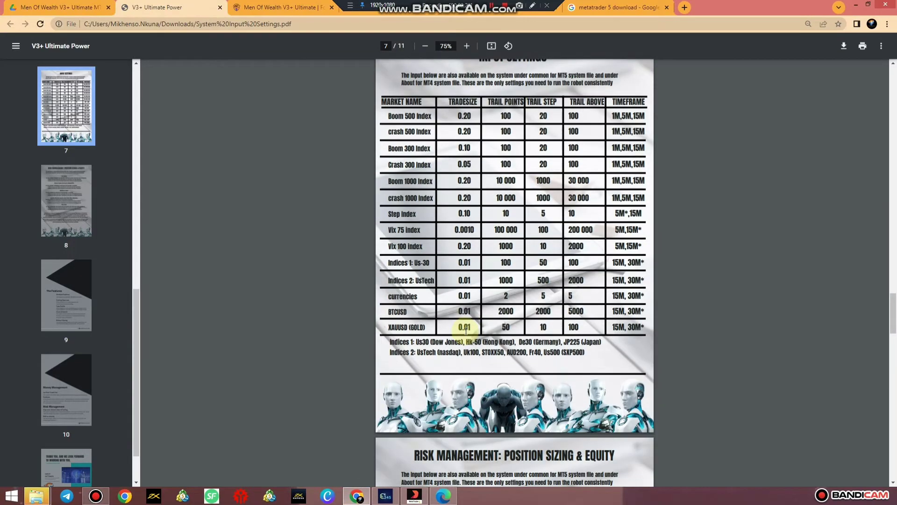
{"action": "scroll", "coordinate": [466, 329], "scroll_direction": "up", "scroll_amount": 4}
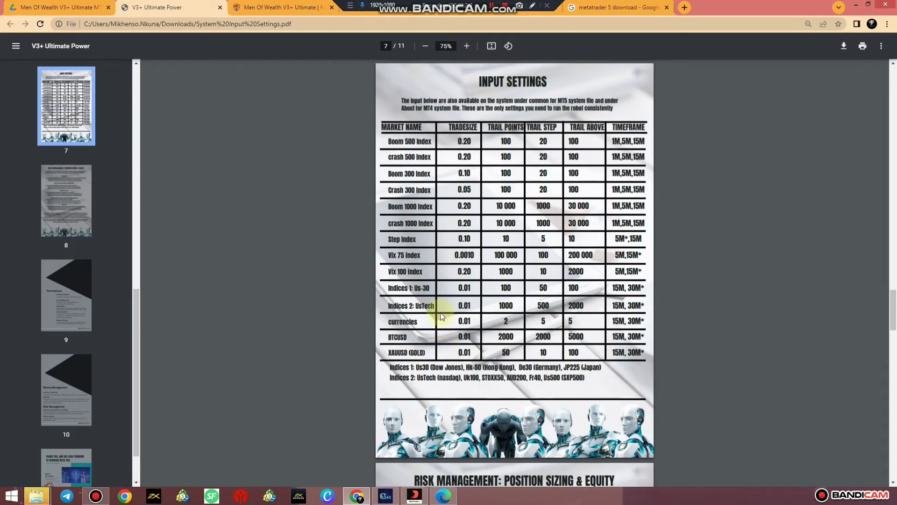
Return to MetaTrader 5, open its data folder and go to the Experts folder inside MQL5
{"action": "key", "text": "alt+Tab"}
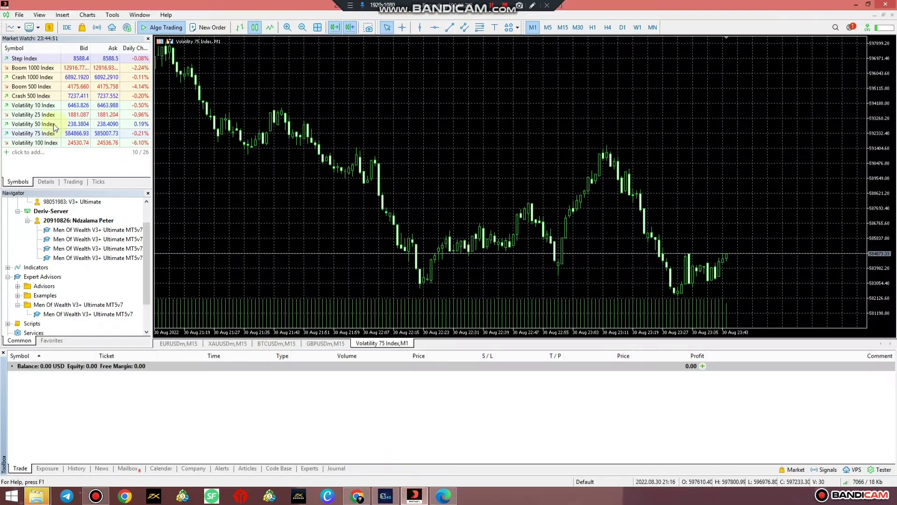
{"action": "mouse_move", "coordinate": [35, 97]}
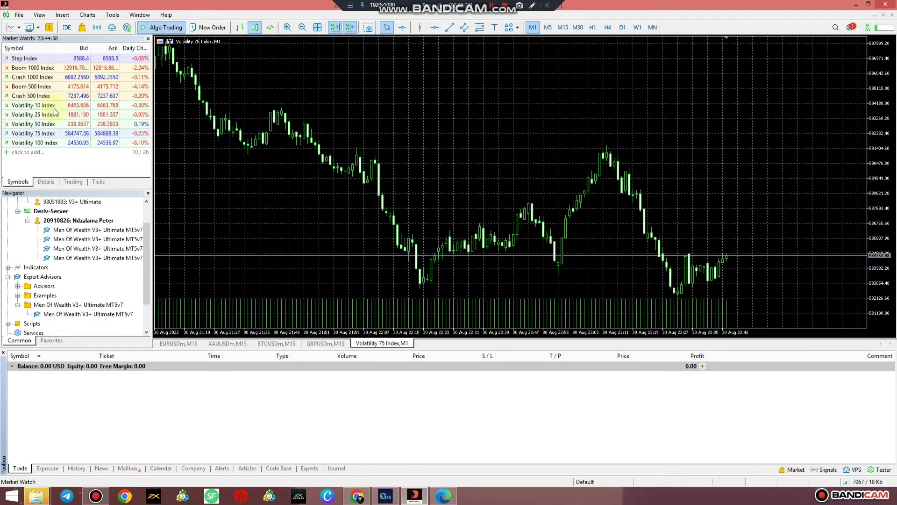
{"action": "left_click", "coordinate": [62, 313]}
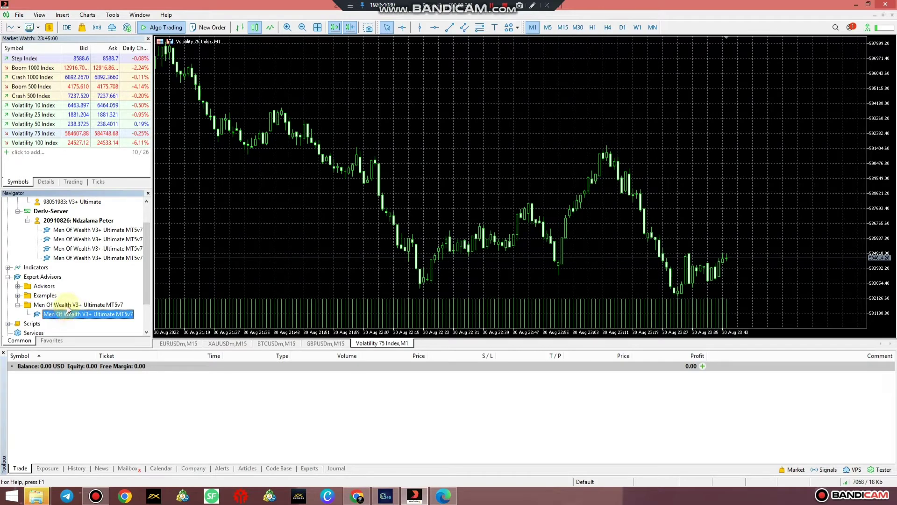
{"action": "scroll", "coordinate": [67, 304], "scroll_direction": "down", "scroll_amount": 2}
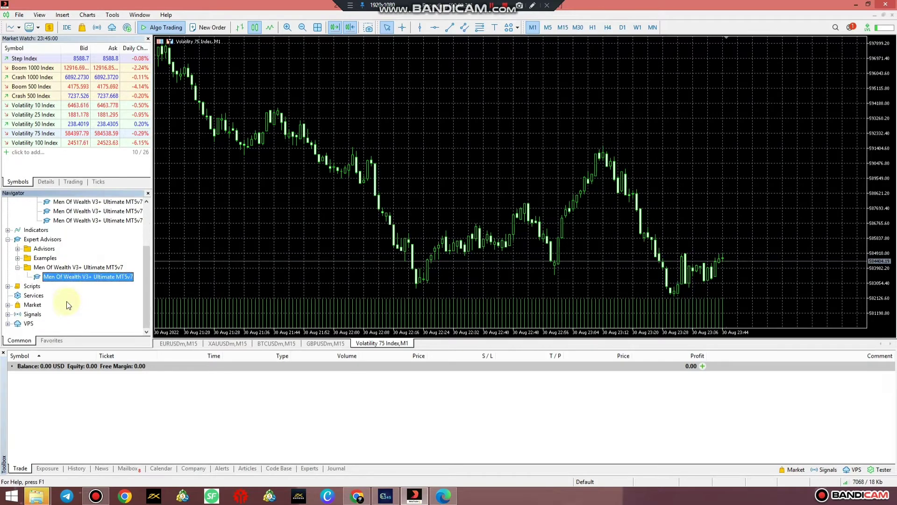
{"action": "left_click", "coordinate": [19, 15]}
{"action": "left_click", "coordinate": [45, 95]}
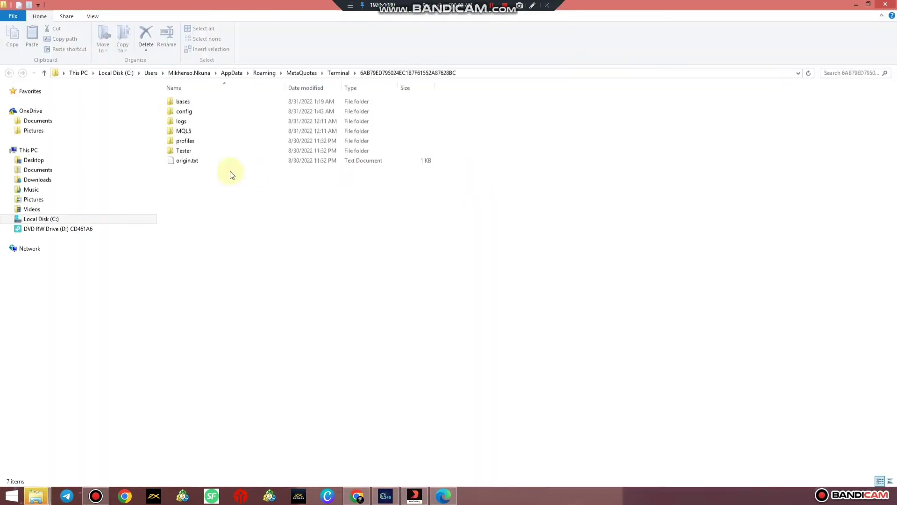
{"action": "double_click", "coordinate": [197, 130]}
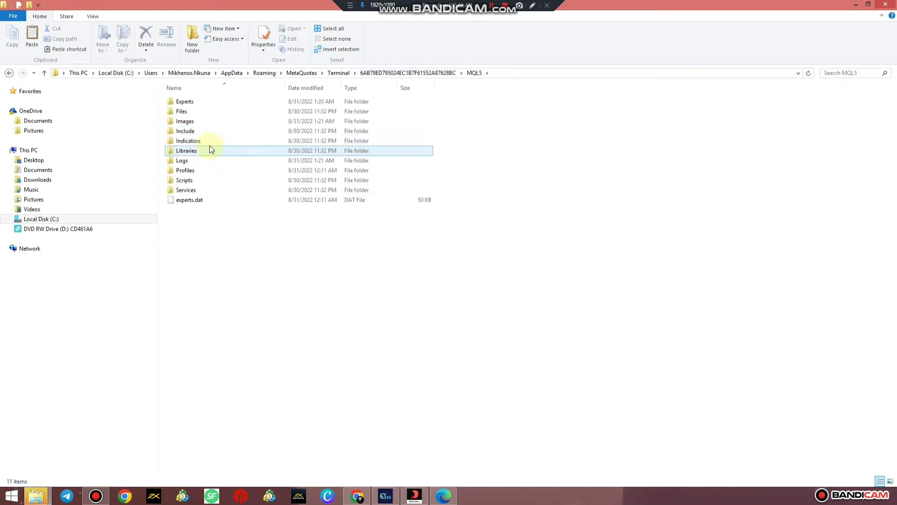
{"action": "double_click", "coordinate": [196, 101]}
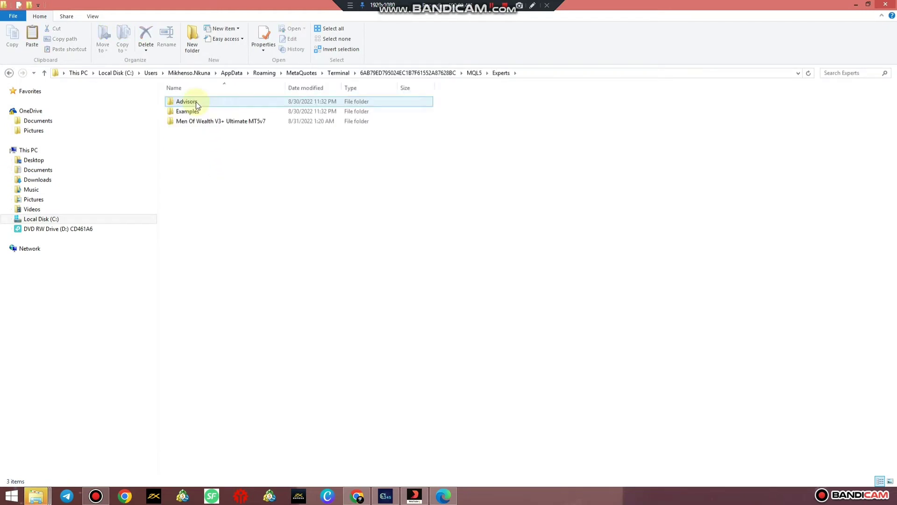
Create a folder named The Synthetic System TSSV2+ Ultimate inside the Experts folder
{"action": "left_click", "coordinate": [192, 39]}
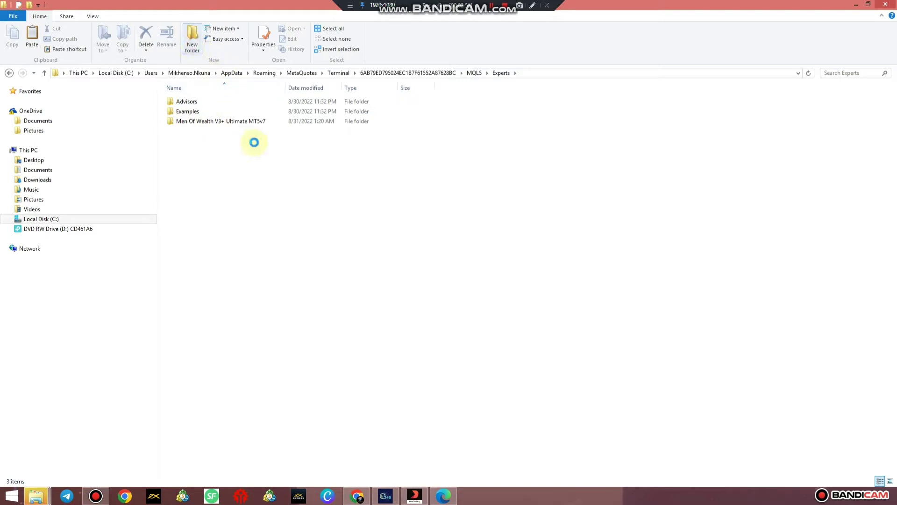
{"action": "type", "text": "The Sy"}
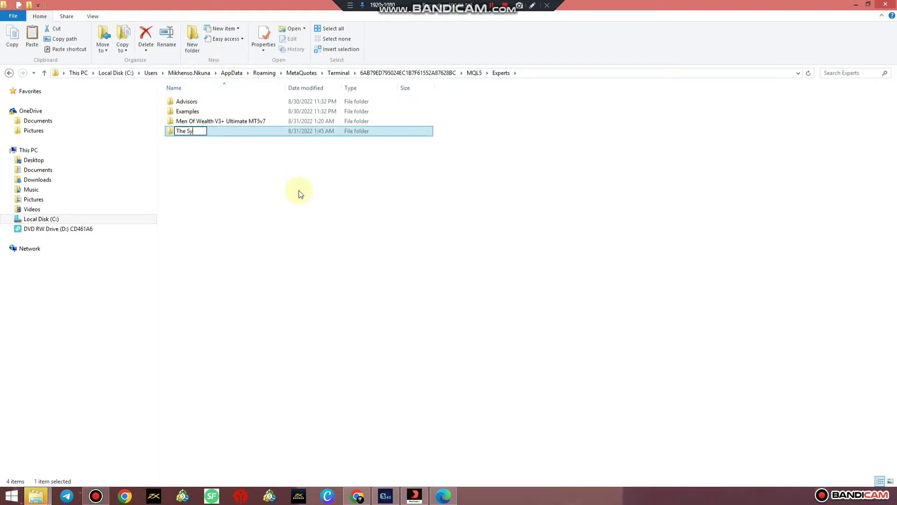
{"action": "type", "text": "nthetic System TSS"}
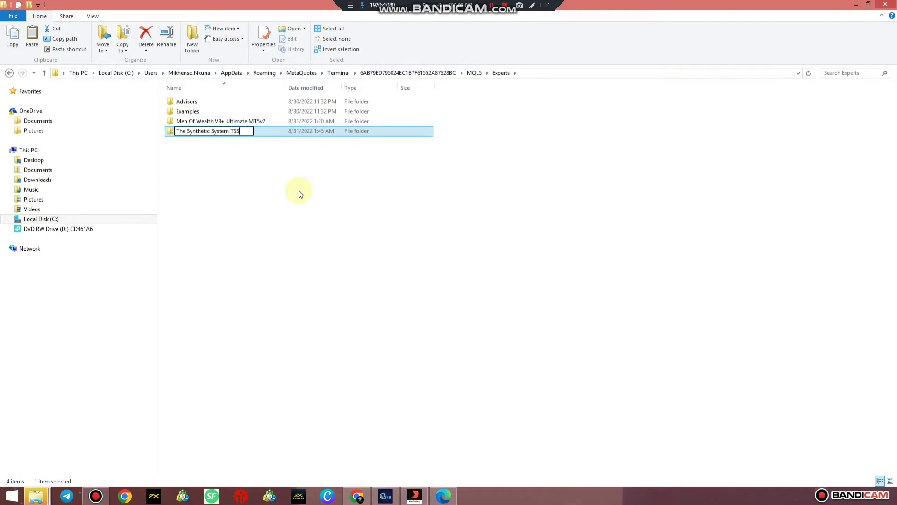
{"action": "type", "text": "V2+ Ultimate"}
{"action": "key", "text": "Return"}
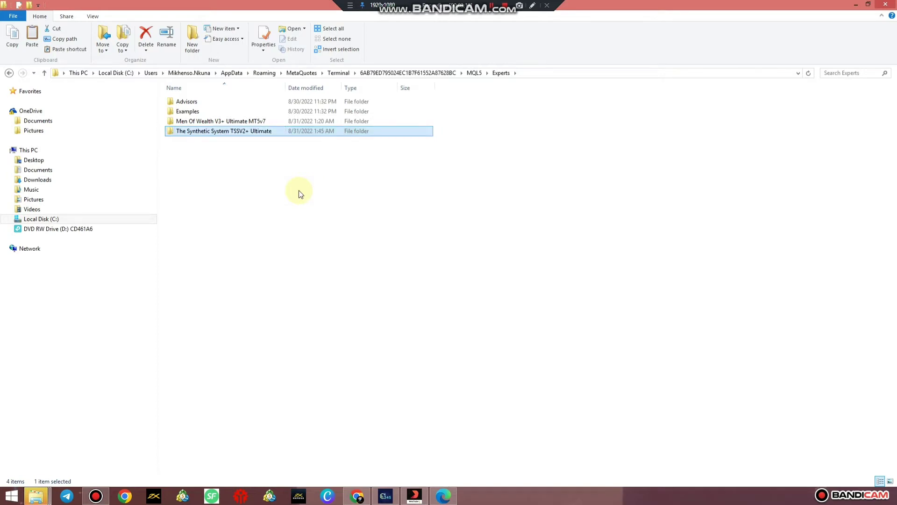
{"action": "left_click", "coordinate": [293, 123], "text": "ctrl"}
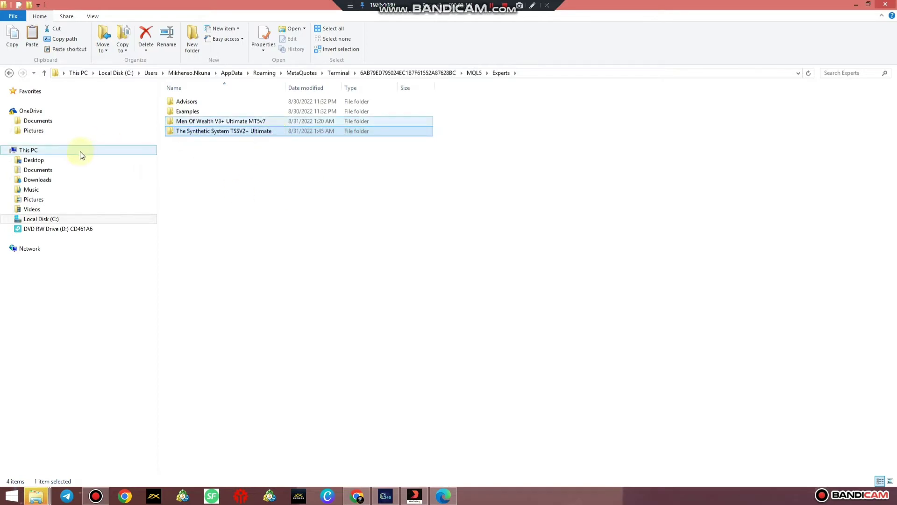
Copy The Synthetic System TSSV2+ Ultimate.ex5 from Downloads into the new The Synthetic System TSSV2+ Ultimate folder
{"action": "left_click", "coordinate": [47, 179]}
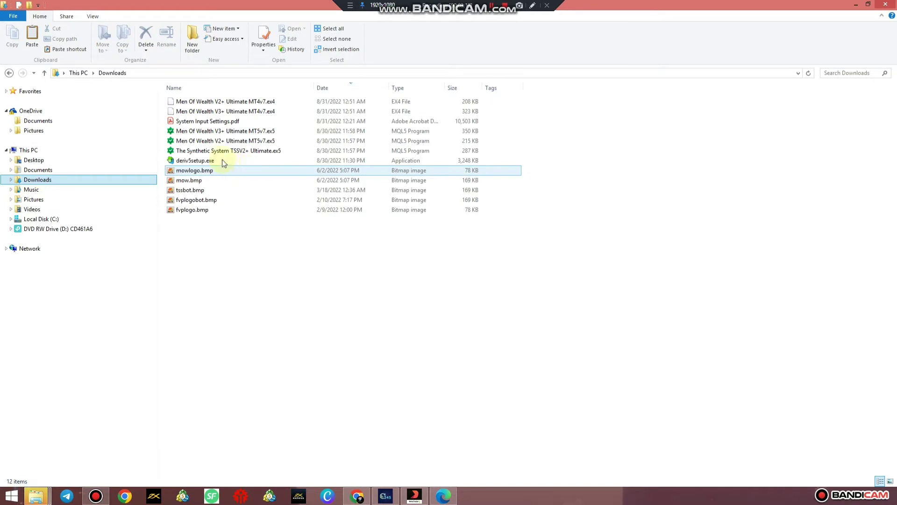
{"action": "left_click", "coordinate": [218, 152]}
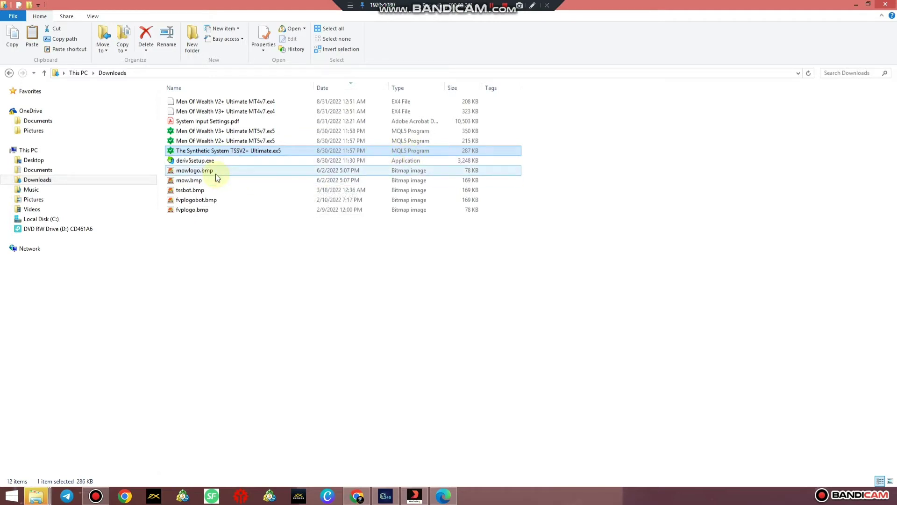
{"action": "left_click", "coordinate": [206, 191]}
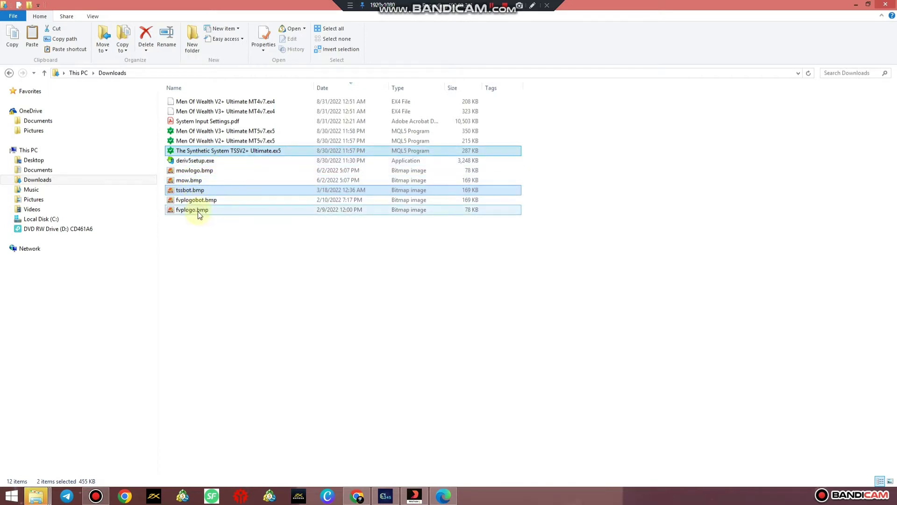
{"action": "left_click", "coordinate": [200, 208], "text": "ctrl"}
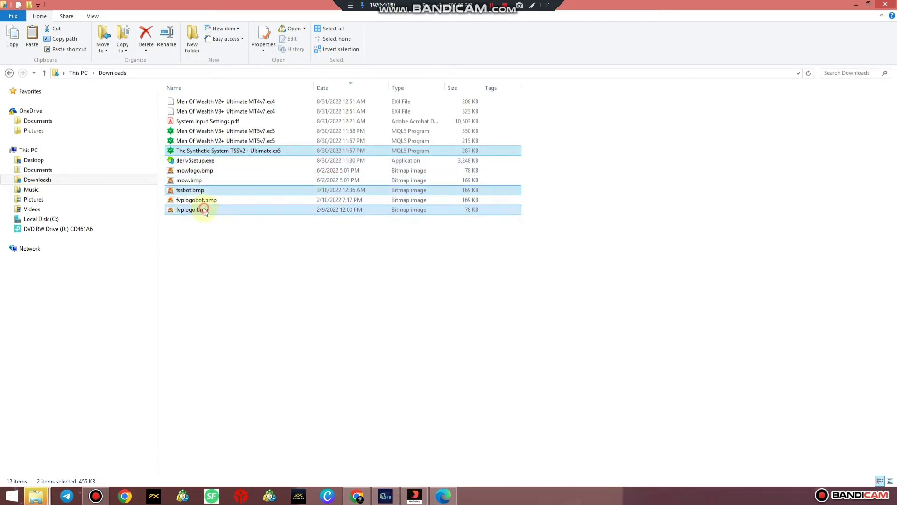
{"action": "left_click", "coordinate": [238, 152]}
{"action": "right_click", "coordinate": [238, 153]}
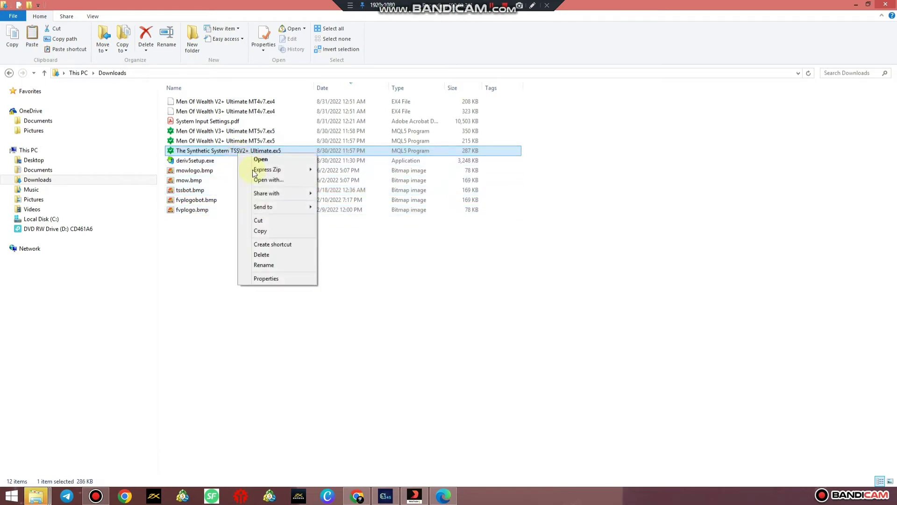
{"action": "left_click", "coordinate": [260, 230]}
{"action": "left_click", "coordinate": [9, 73]}
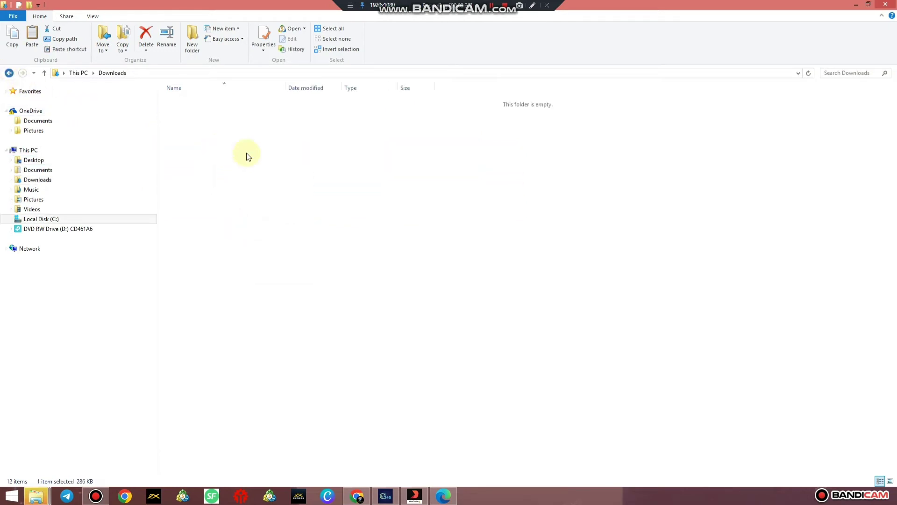
{"action": "double_click", "coordinate": [233, 132]}
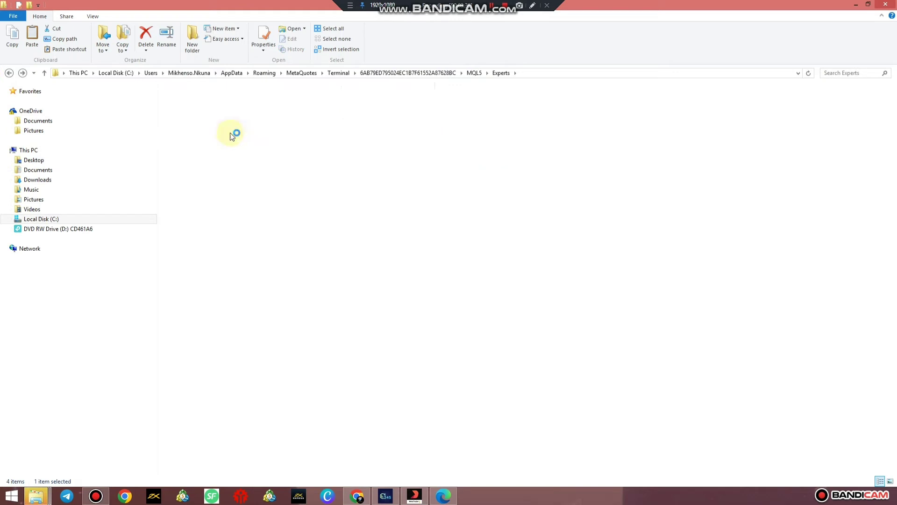
{"action": "right_click", "coordinate": [232, 140]}
{"action": "left_click", "coordinate": [264, 203]}
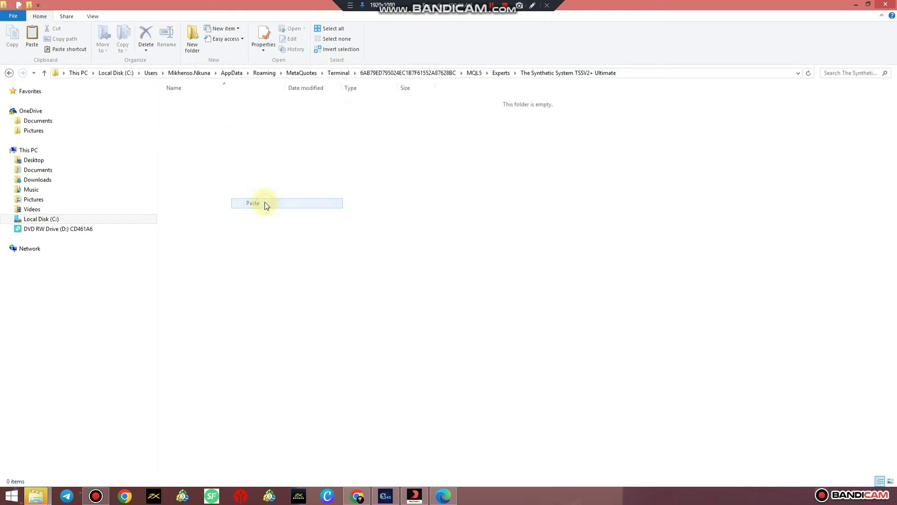
Return to the MQL5 folder and open its Images folder
{"action": "left_click", "coordinate": [10, 74]}
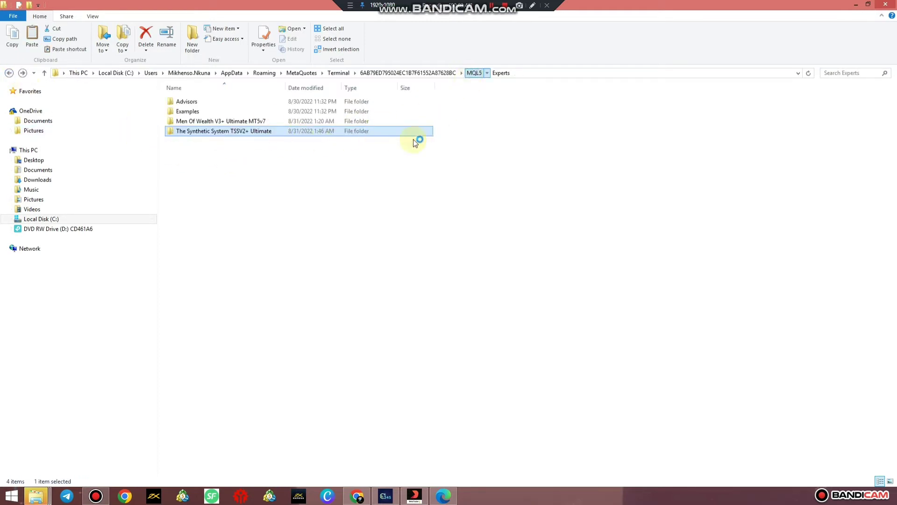
{"action": "key", "text": "alt+Up"}
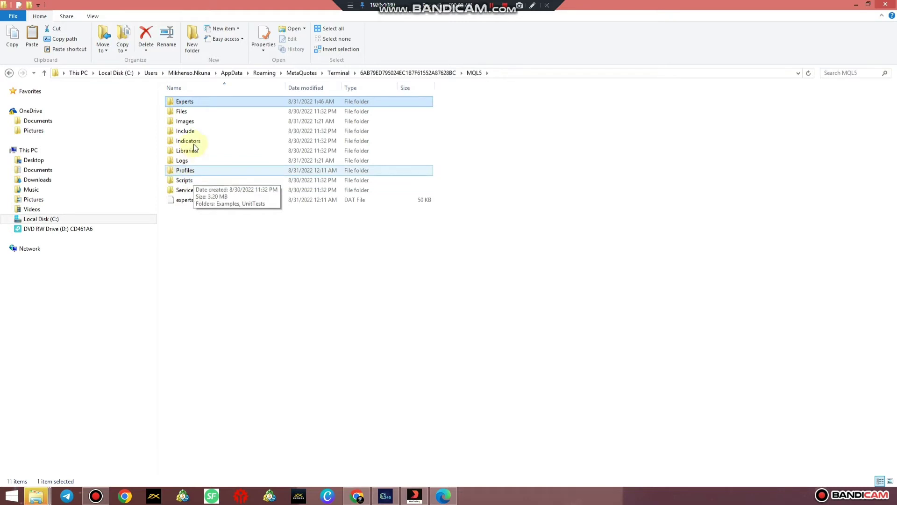
{"action": "double_click", "coordinate": [192, 121]}
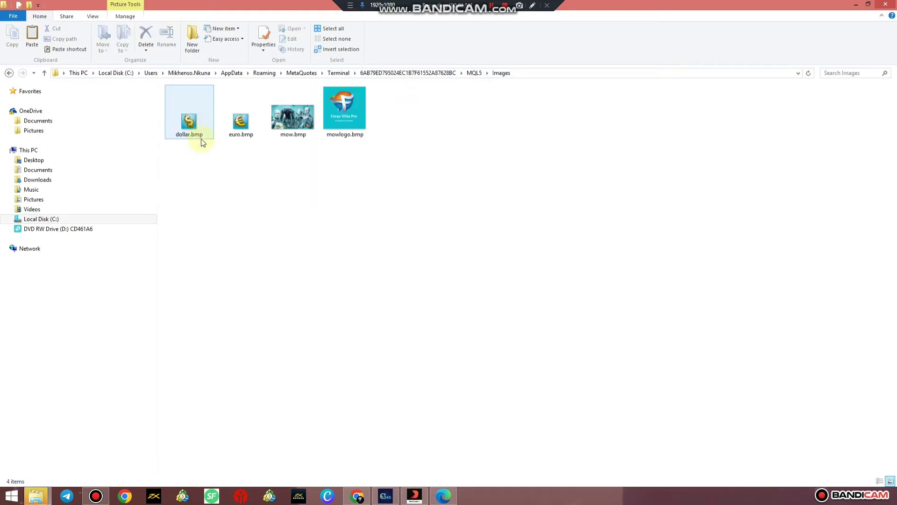
Copy tssbot.bmp and fvplogo.bmp from Downloads into the MQL5 Images folder, and close the file window
{"action": "left_click", "coordinate": [39, 180]}
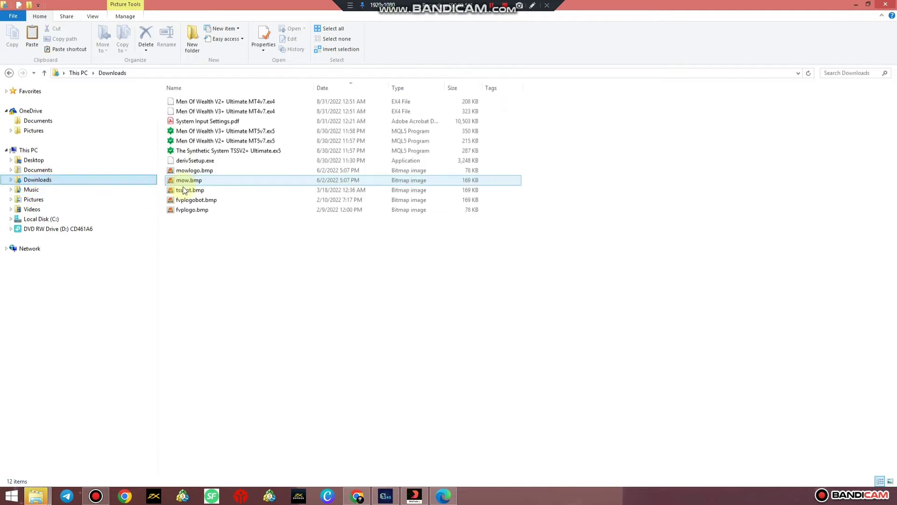
{"action": "left_click", "coordinate": [195, 213]}
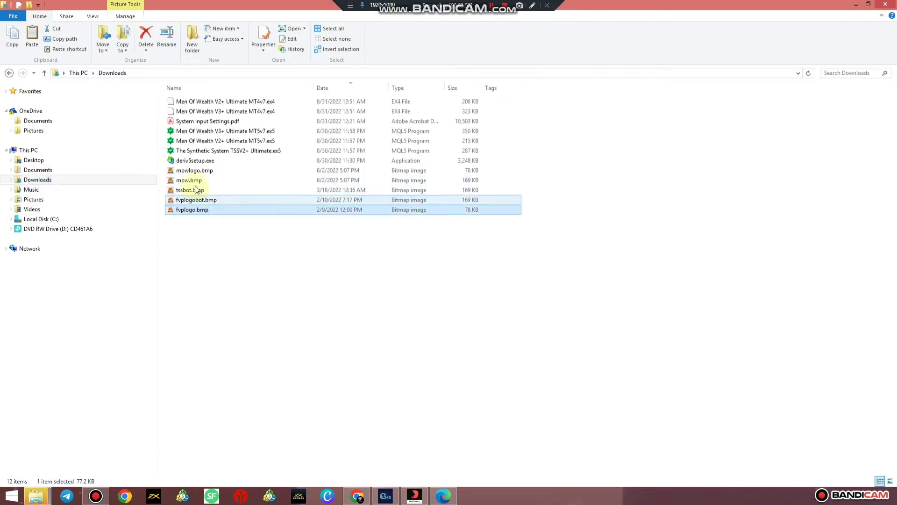
{"action": "left_click", "coordinate": [195, 190]}
{"action": "right_click", "coordinate": [196, 192]}
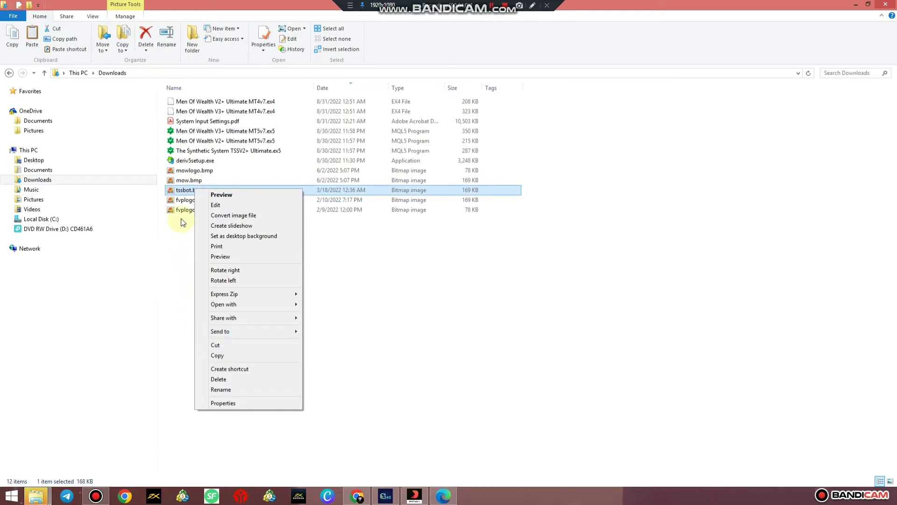
{"action": "left_click", "coordinate": [183, 212]}
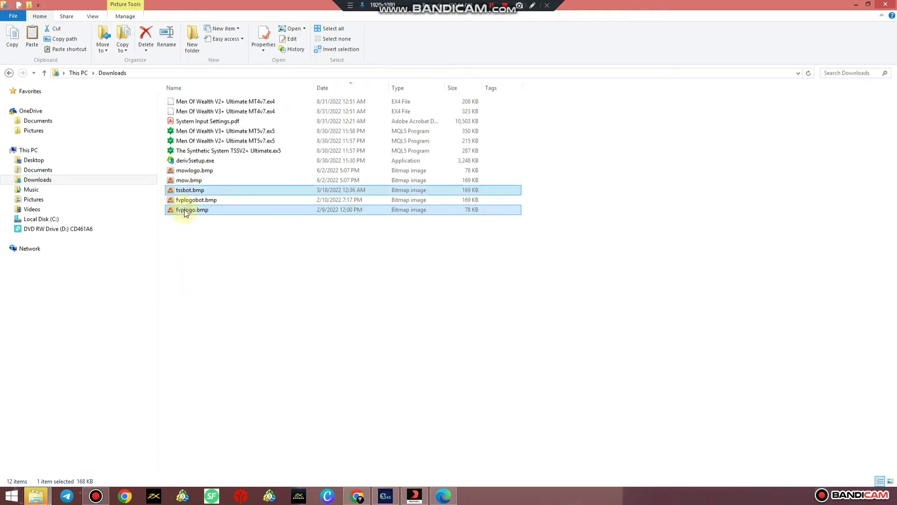
{"action": "right_click", "coordinate": [186, 209]}
{"action": "left_click", "coordinate": [213, 366]}
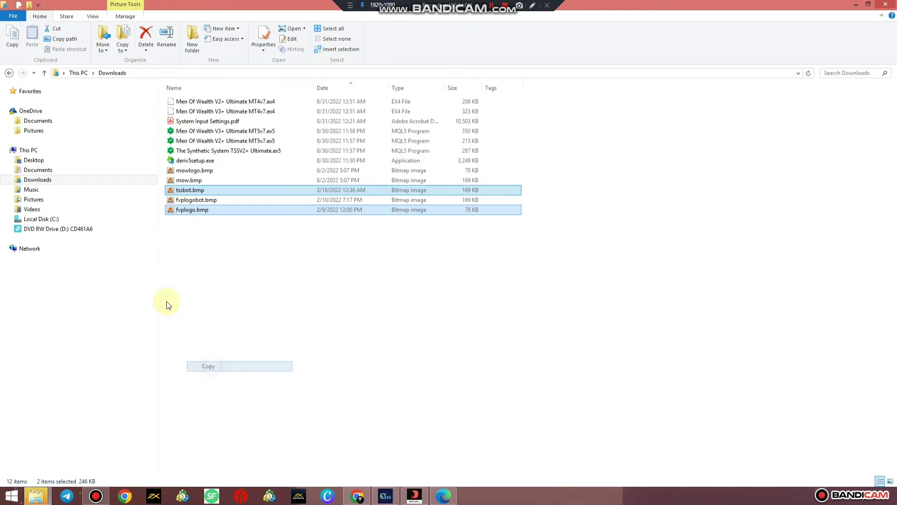
{"action": "left_click", "coordinate": [9, 73]}
{"action": "right_click", "coordinate": [325, 178]}
{"action": "left_click", "coordinate": [348, 242]}
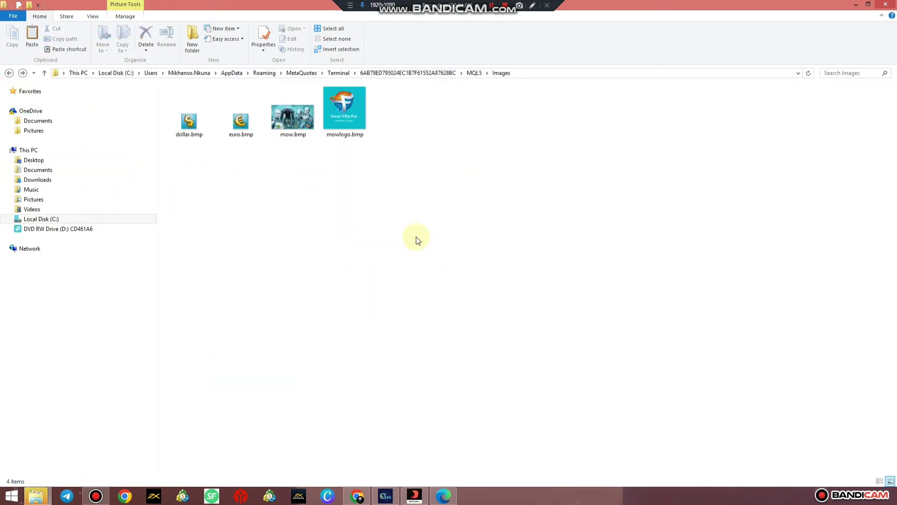
{"action": "left_click", "coordinate": [889, 4]}
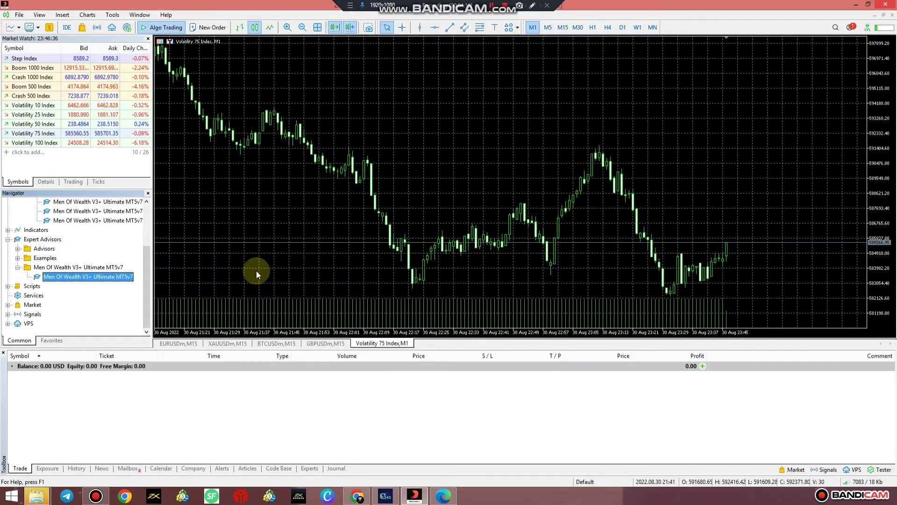
Refresh the Expert Advisors list, expand The Synthetic System TSSV2+ Ultimate folder and preview its expert's common settings without attaching it
{"action": "right_click", "coordinate": [49, 268]}
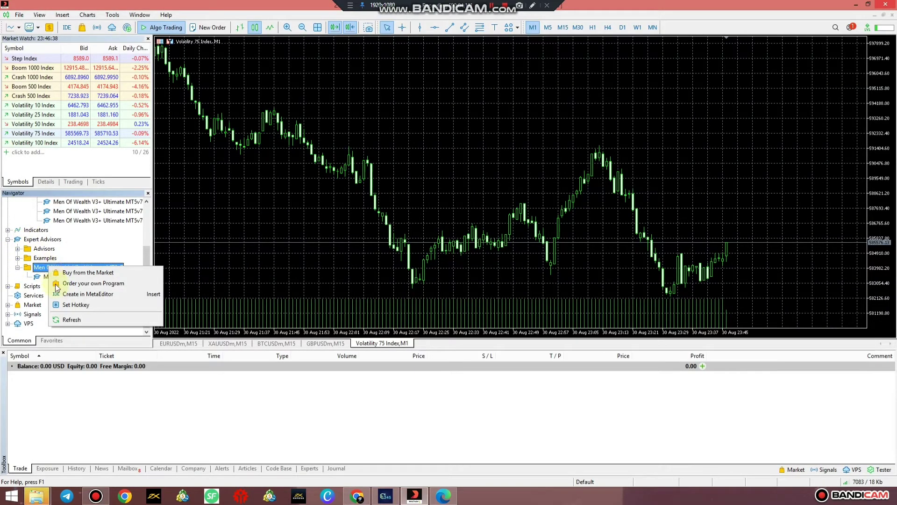
{"action": "left_click", "coordinate": [64, 319]}
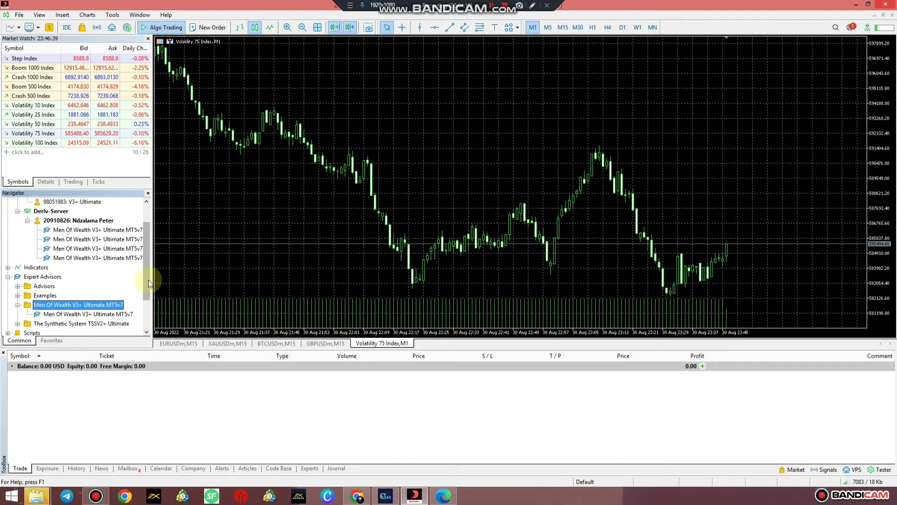
{"action": "left_click_drag", "start_coordinate": [147, 272], "coordinate": [142, 302]}
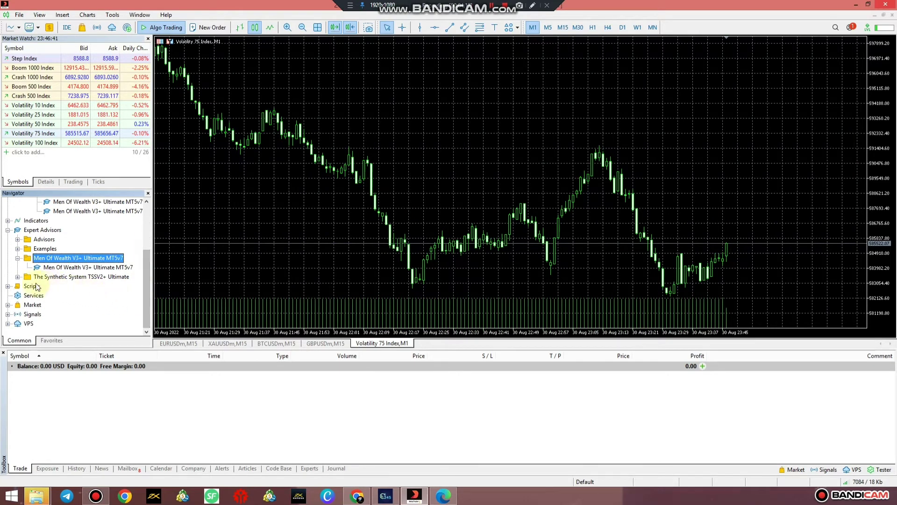
{"action": "left_click", "coordinate": [17, 277]}
{"action": "left_click", "coordinate": [66, 286]}
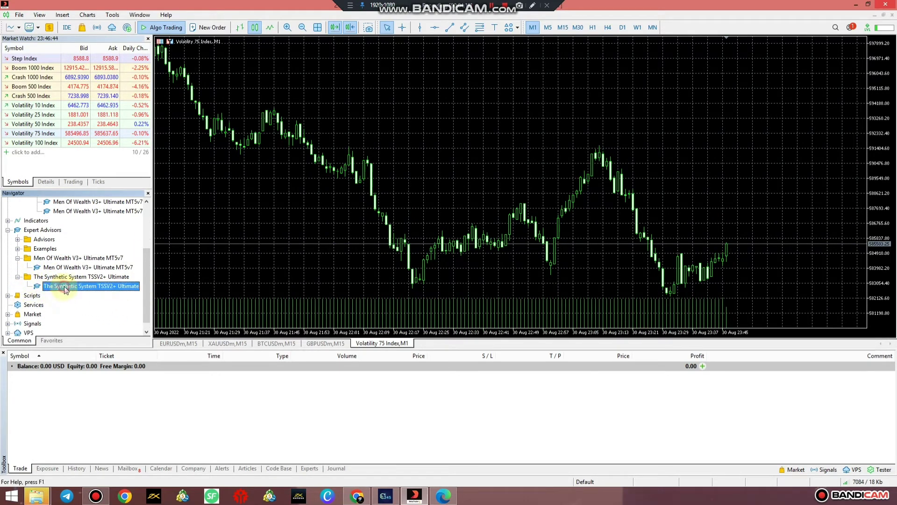
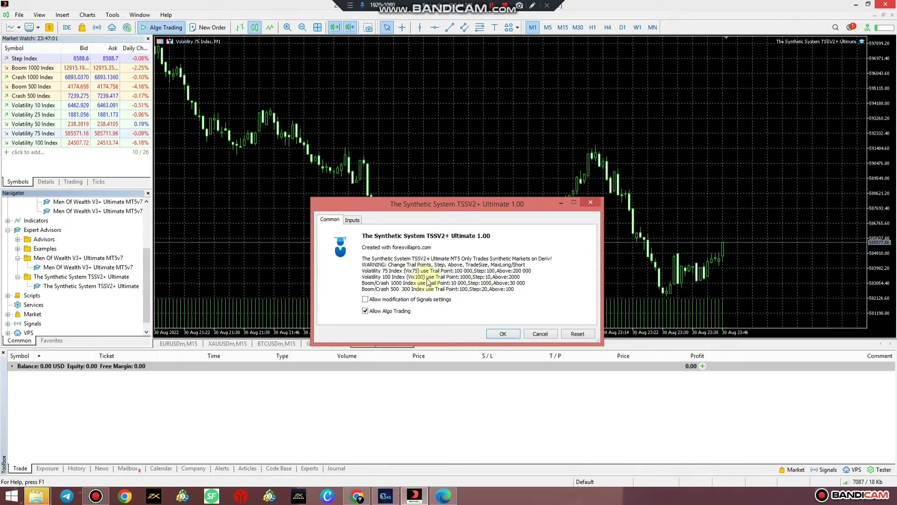
{"action": "left_click", "coordinate": [539, 333]}
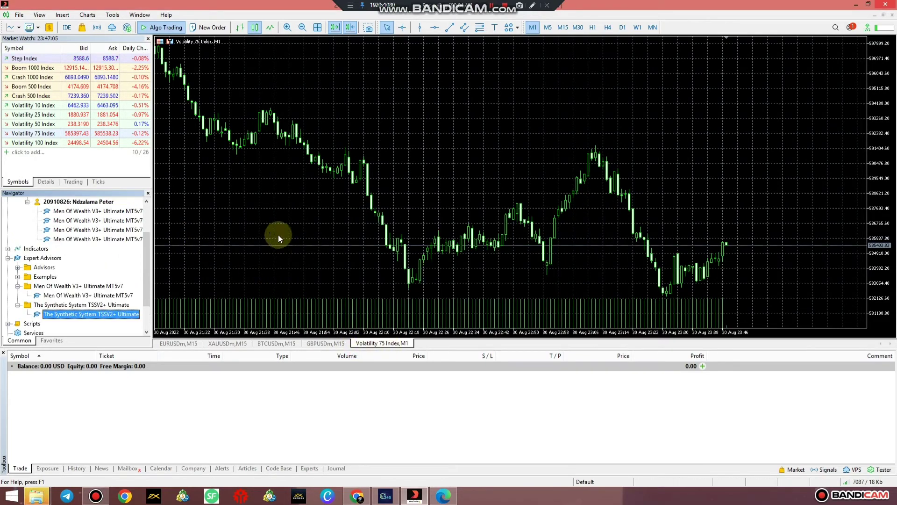
Add The Synthetic System TSSV2+ Ultimate to the Volatility 75 Index chart, with Trail_Points 100000, Trail_Step 100 and Trail_Above 200000
{"action": "left_click_drag", "start_coordinate": [84, 314], "coordinate": [259, 303]}
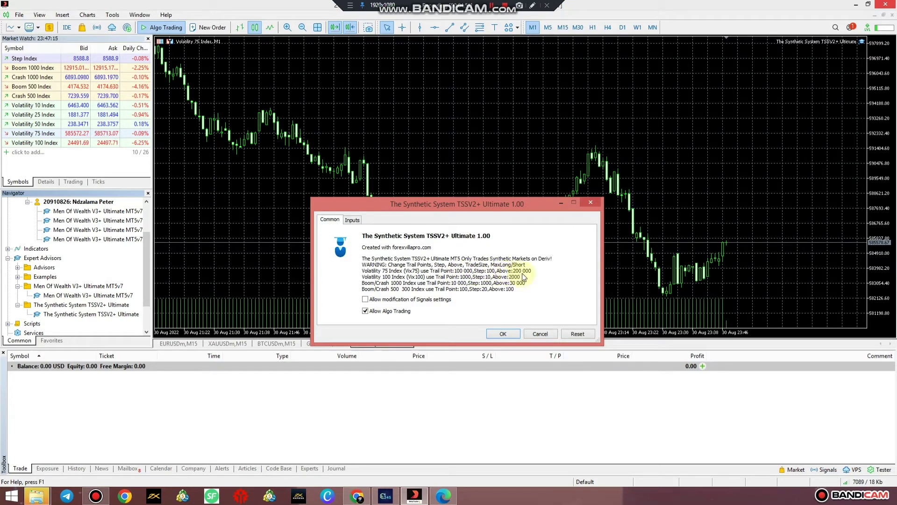
{"action": "left_click", "coordinate": [353, 220]}
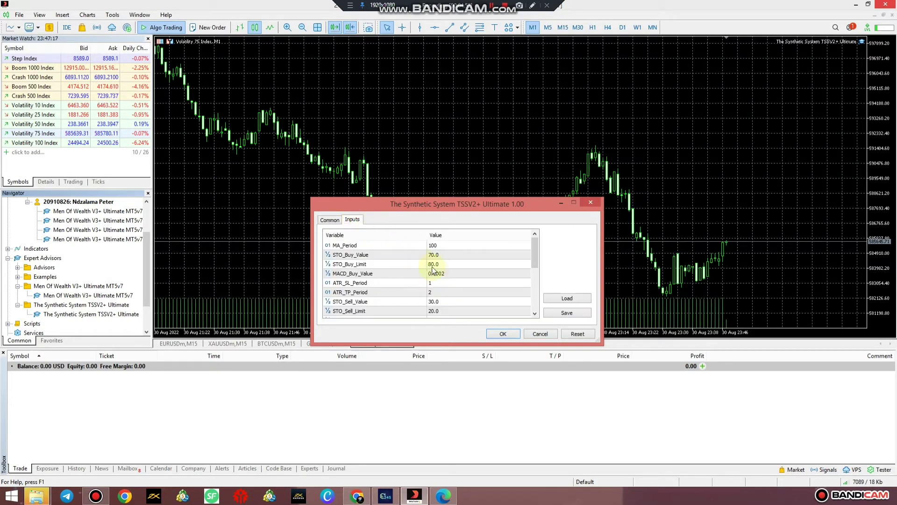
{"action": "left_click", "coordinate": [436, 299]}
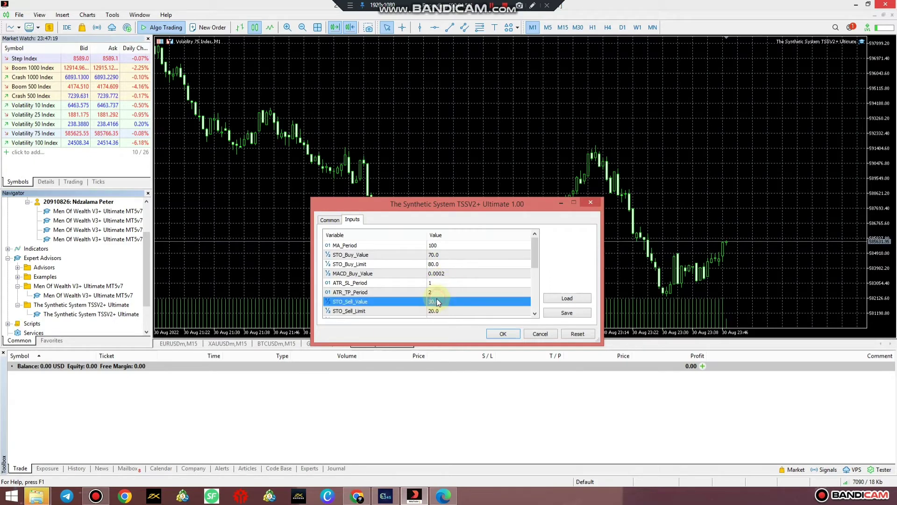
{"action": "scroll", "coordinate": [437, 299], "scroll_direction": "down", "scroll_amount": 2}
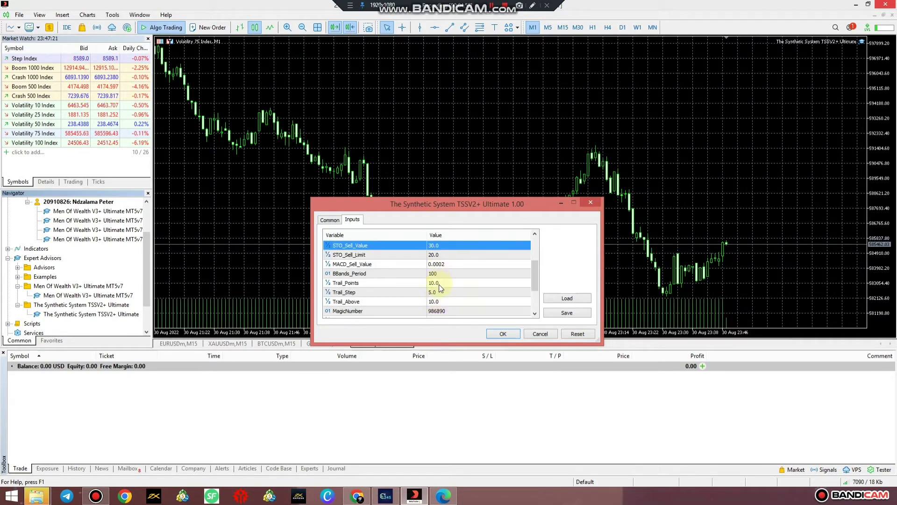
{"action": "double_click", "coordinate": [439, 283]}
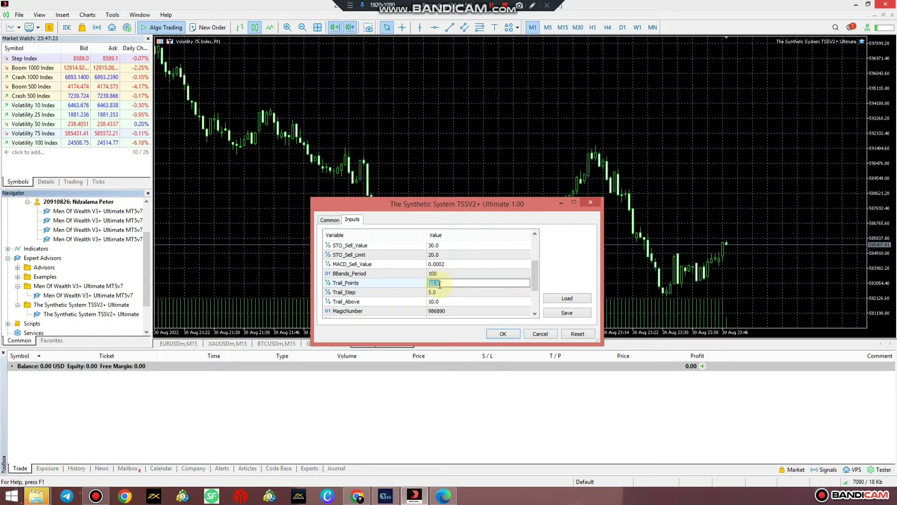
{"action": "type", "text": "100000"}
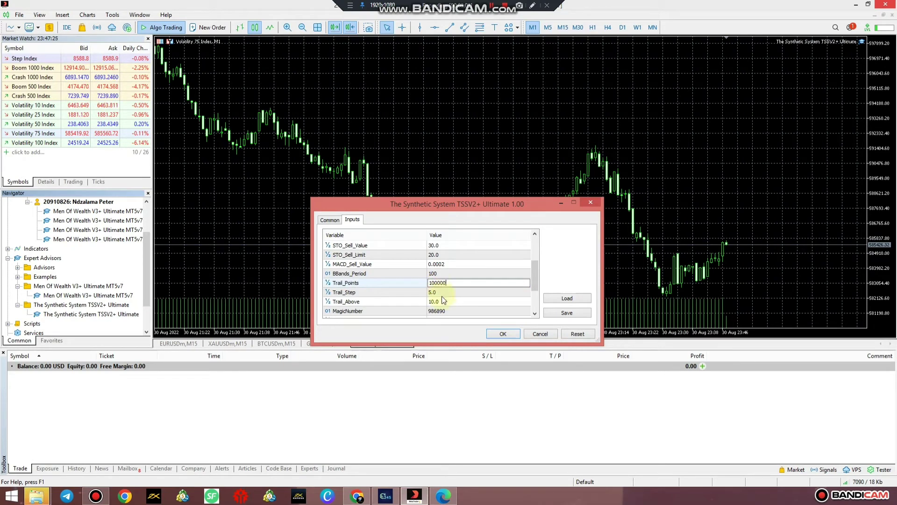
{"action": "double_click", "coordinate": [442, 296]}
{"action": "type", "text": "100"}
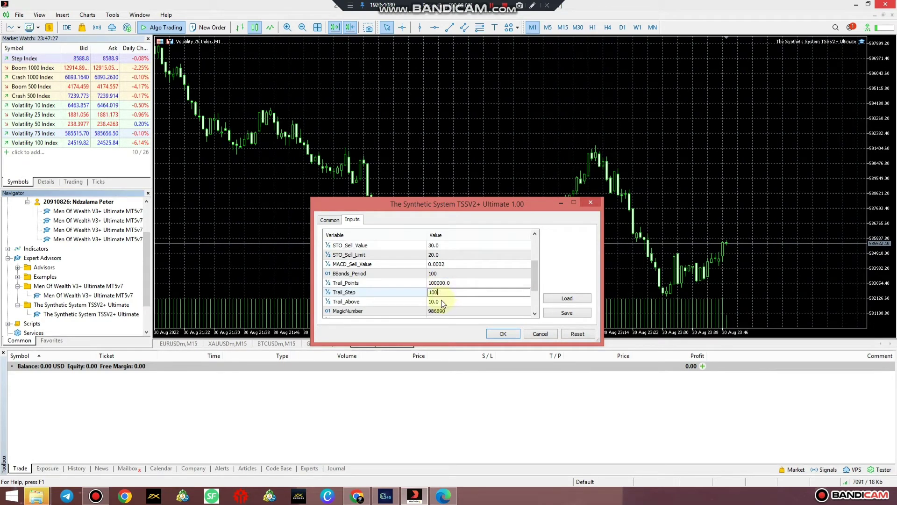
{"action": "double_click", "coordinate": [441, 301]}
{"action": "type", "text": "200"}
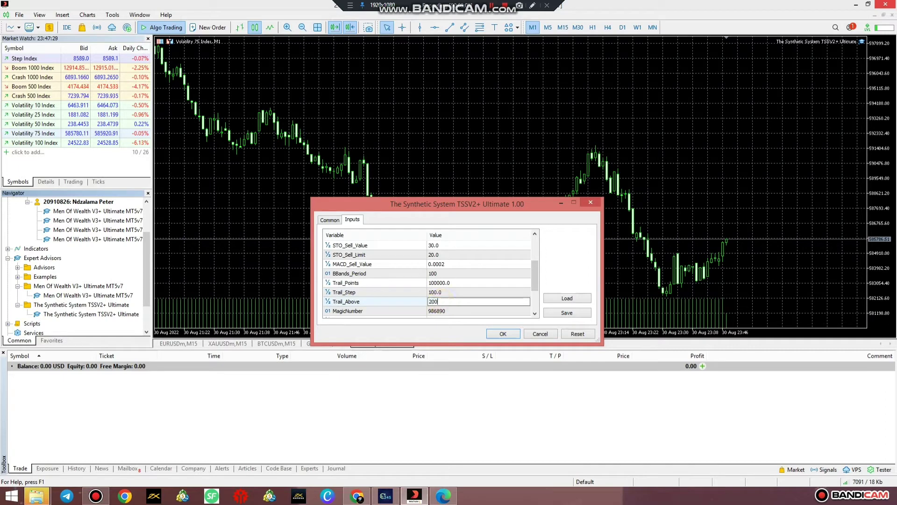
{"action": "type", "text": "000"}
Set the expert's TradeSize to 0.001 and return to its common settings
{"action": "scroll", "coordinate": [441, 310], "scroll_direction": "down", "scroll_amount": 2}
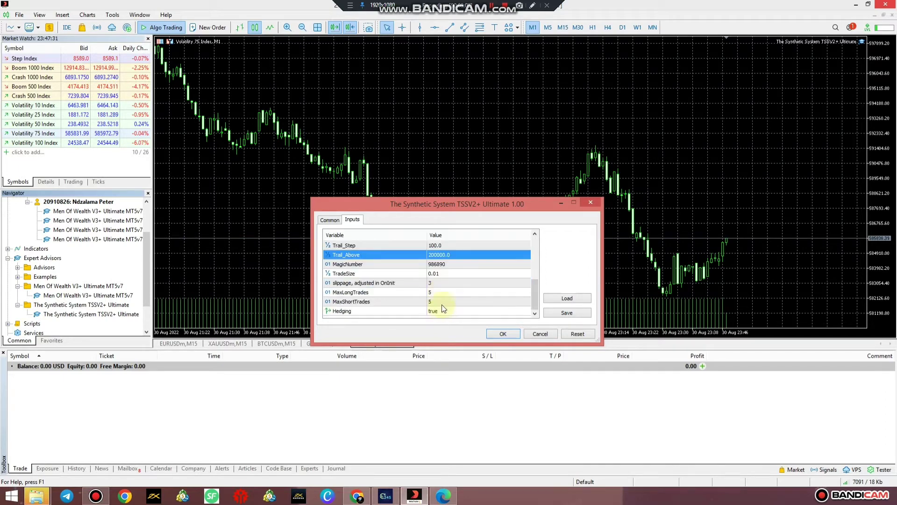
{"action": "left_click", "coordinate": [441, 274]}
{"action": "left_click", "coordinate": [440, 275]}
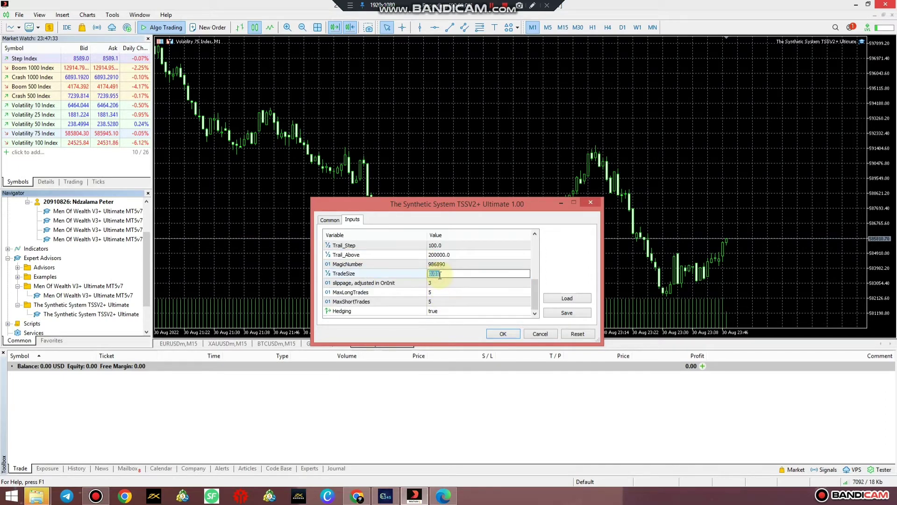
{"action": "left_click", "coordinate": [327, 222]}
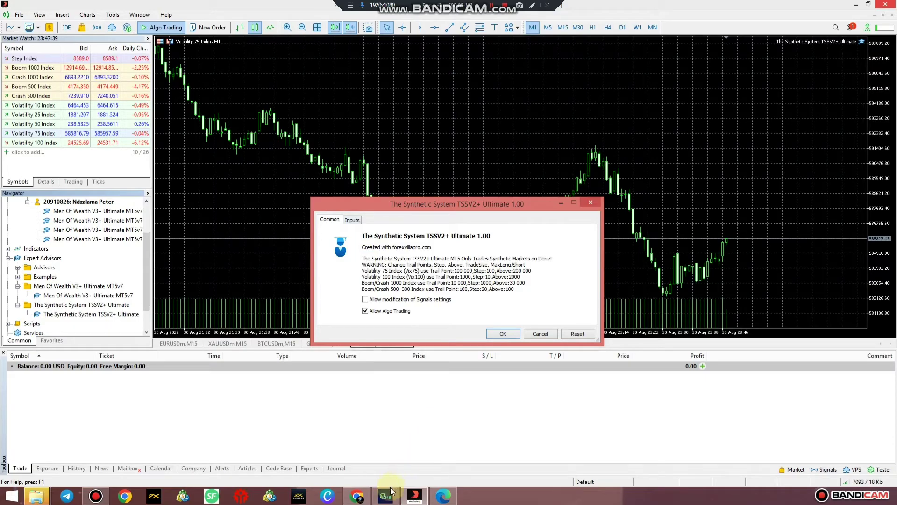
Switch to Chrome, check the Vix 75 Index row of the PDF's Input Settings table, and return to MetaTrader 5
{"action": "left_click", "coordinate": [357, 496]}
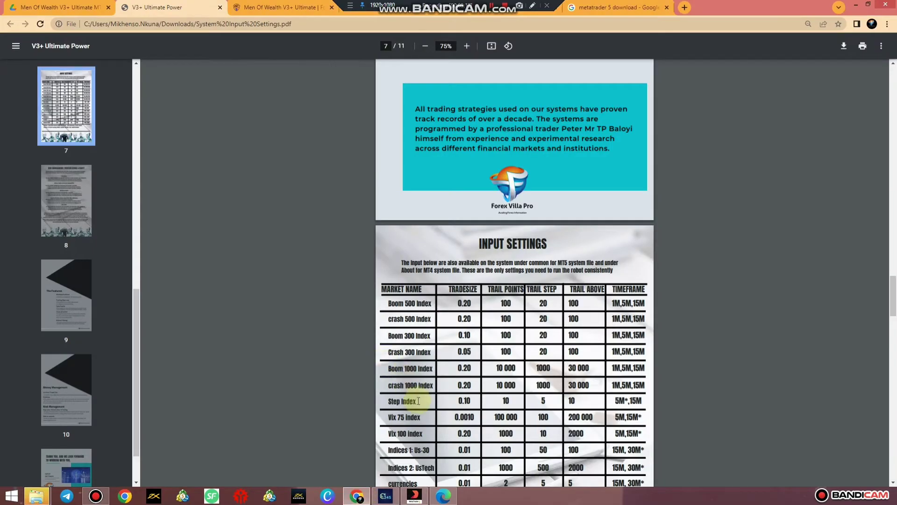
{"action": "scroll", "coordinate": [419, 401], "scroll_direction": "down", "scroll_amount": 3}
{"action": "left_click_drag", "start_coordinate": [387, 324], "coordinate": [628, 325]}
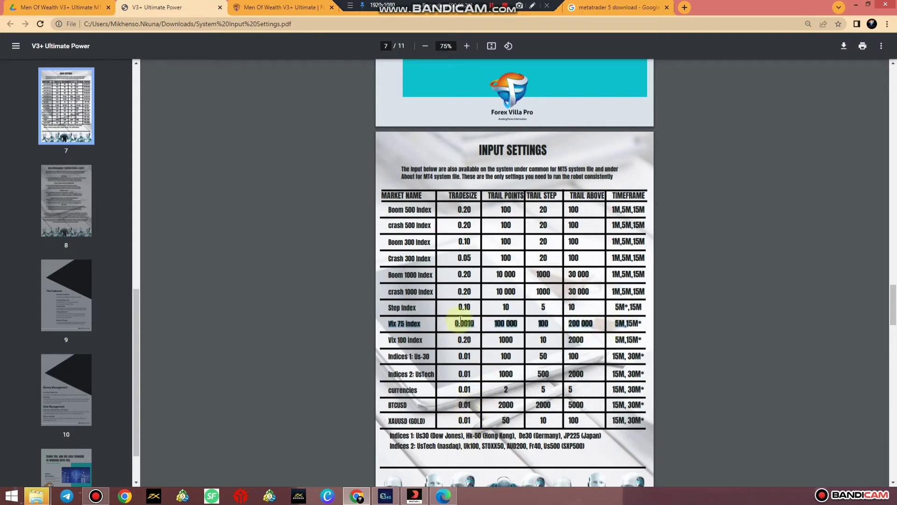
{"action": "left_click", "coordinate": [414, 495]}
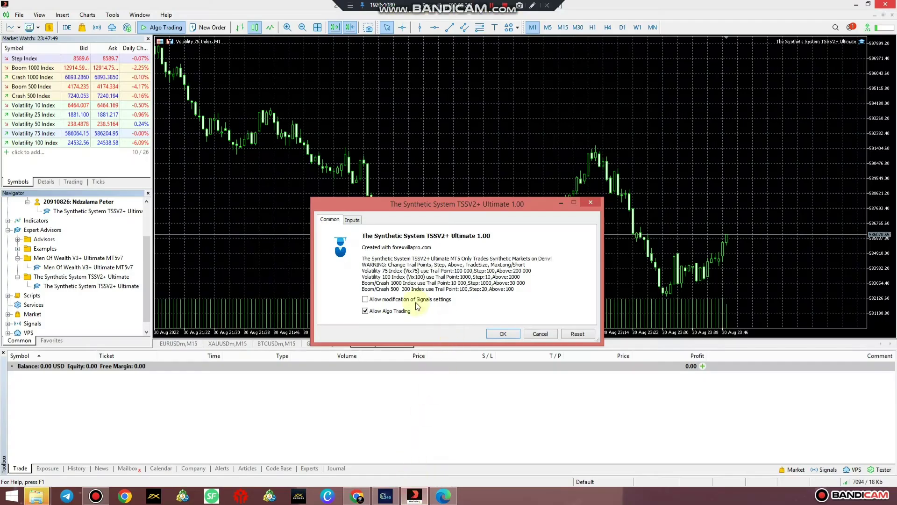
Recheck TradeSize 0.001 and the MaxLongTrades and MaxShortTrades inputs, and confirm the expert on the Volatility 75 Index chart
{"action": "left_click", "coordinate": [352, 219]}
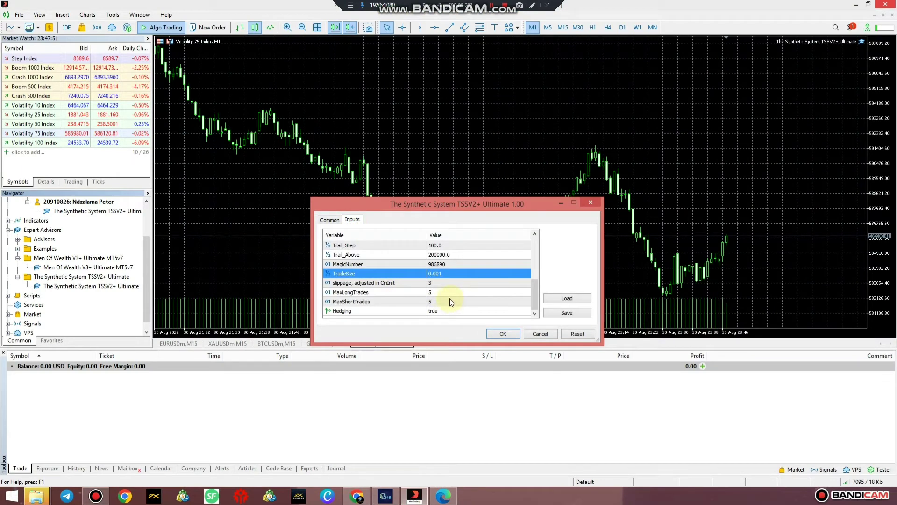
{"action": "left_click", "coordinate": [441, 275]}
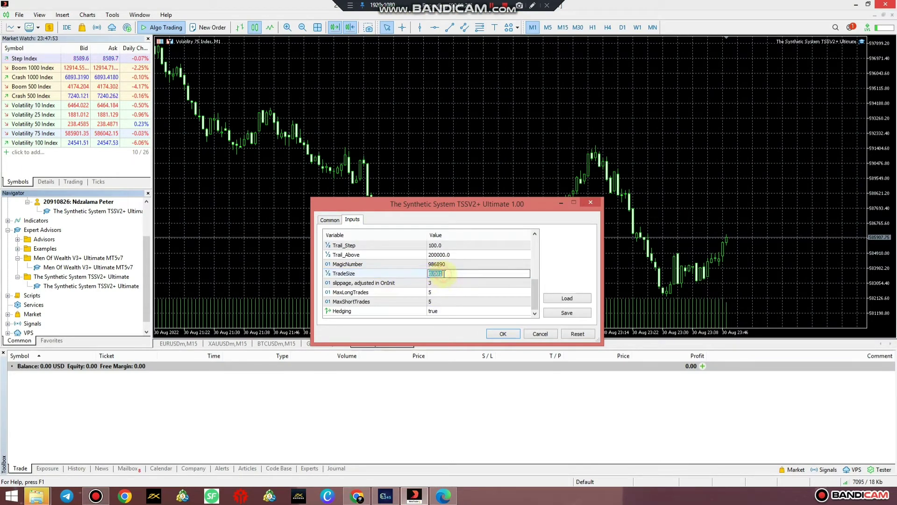
{"action": "type", "text": "0"}
{"action": "left_click", "coordinate": [430, 293]}
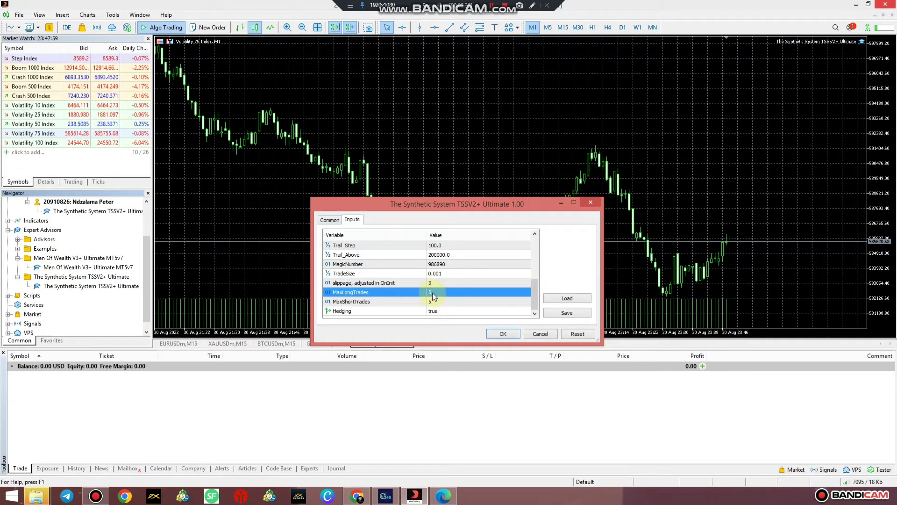
{"action": "left_click", "coordinate": [438, 303]}
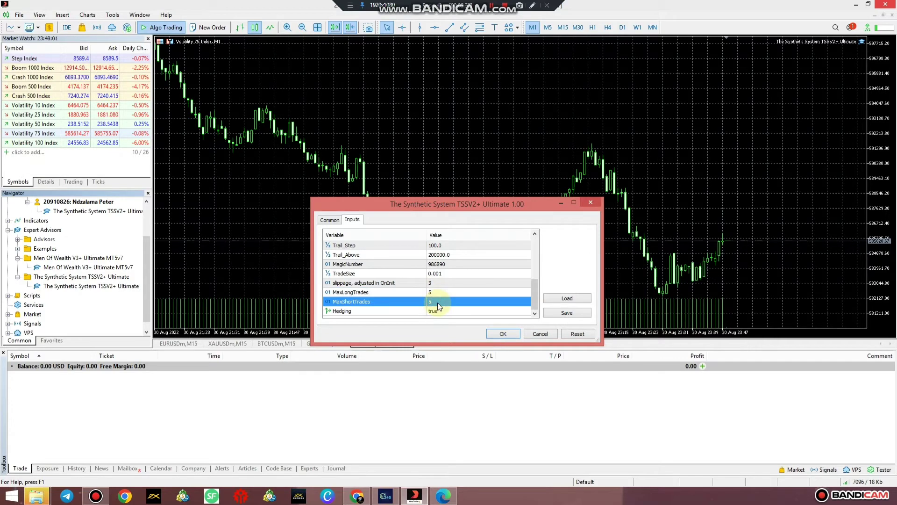
{"action": "left_click", "coordinate": [335, 221]}
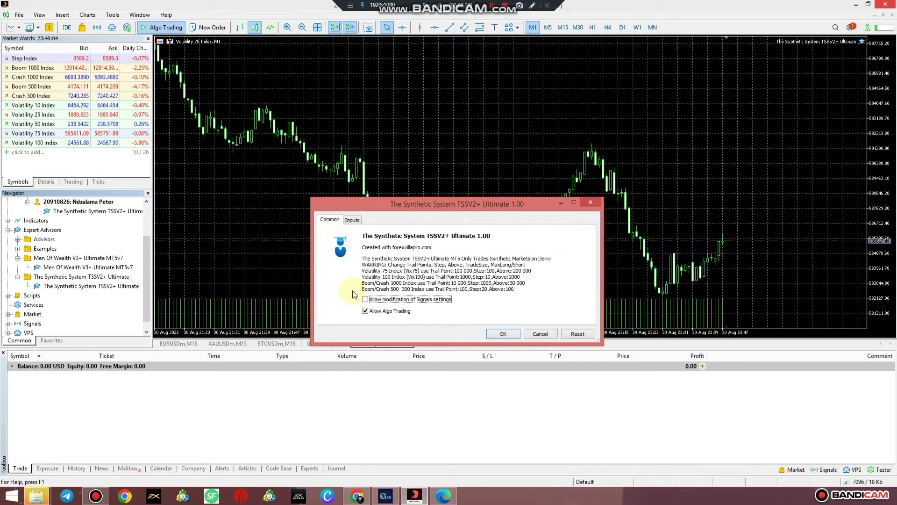
{"action": "left_click", "coordinate": [351, 221]}
{"action": "left_click", "coordinate": [502, 333]}
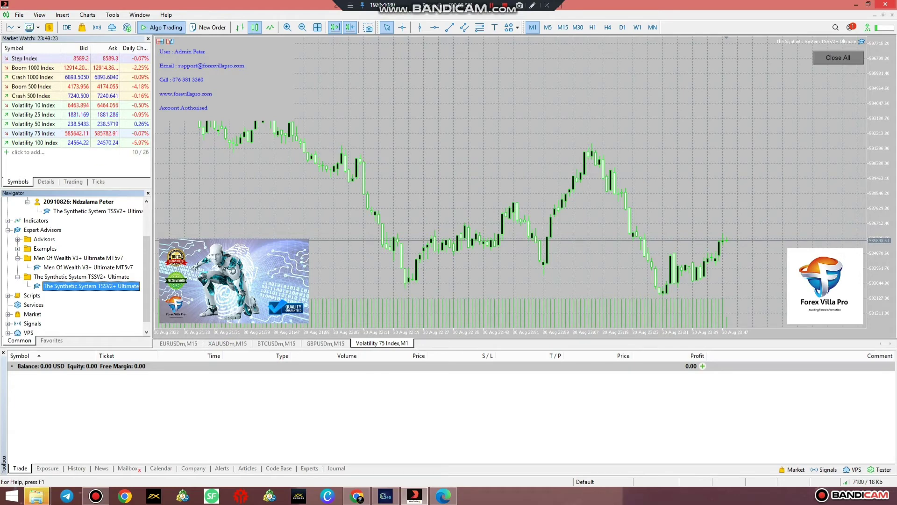
Open a Crash 1000 Index chart on the M1 timeframe and turn on chart shift
{"action": "right_click", "coordinate": [40, 78]}
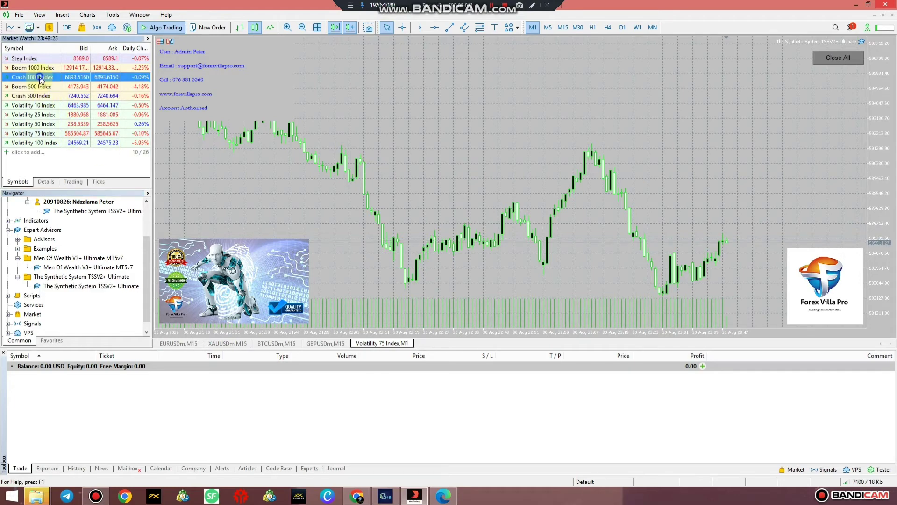
{"action": "left_click", "coordinate": [74, 95]}
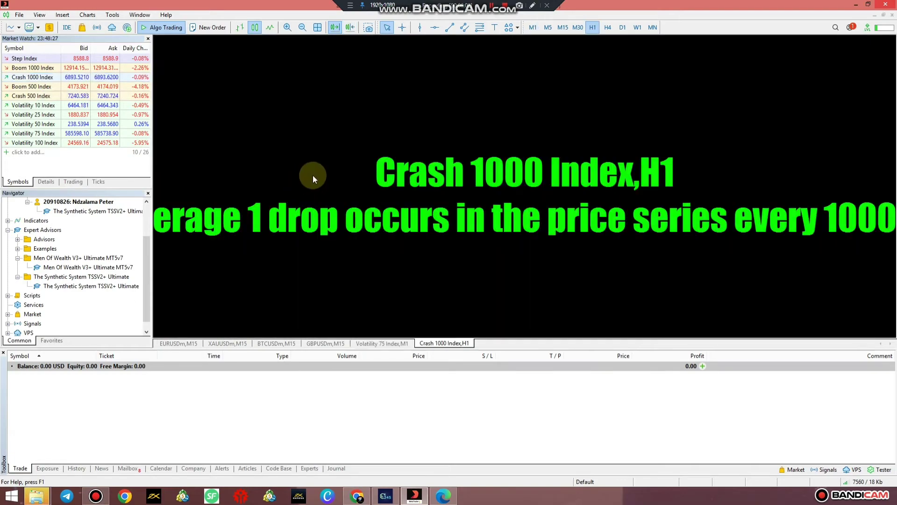
{"action": "left_click", "coordinate": [533, 28]}
{"action": "left_click", "coordinate": [350, 27]}
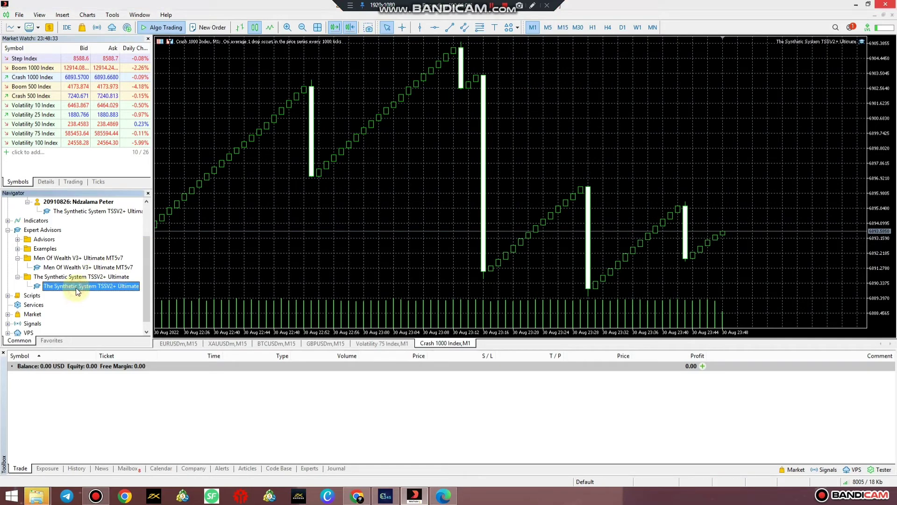
Place The Synthetic System TSSV2+ Ultimate on the Crash 1000 Index chart and review the recommended Boom/Crash 1000 settings
{"action": "left_click_drag", "start_coordinate": [75, 287], "coordinate": [321, 262]}
{"action": "left_click", "coordinate": [330, 220]}
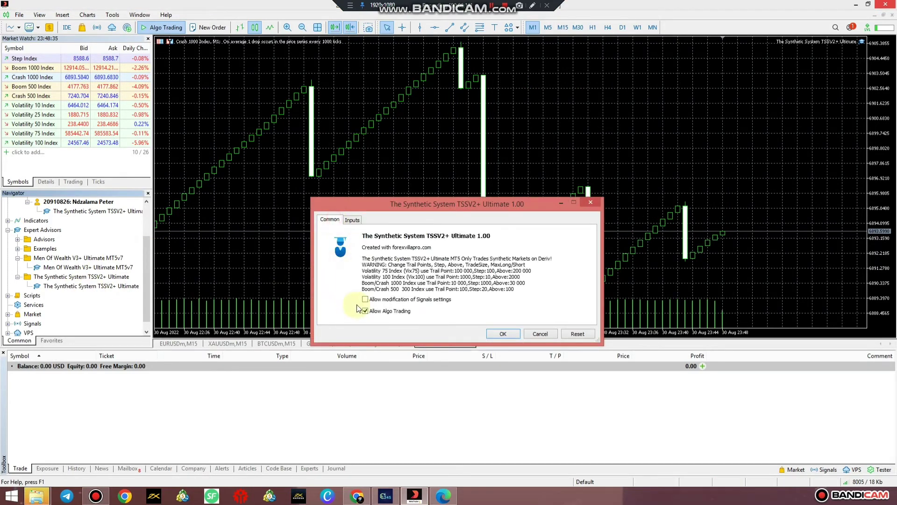
{"action": "left_click", "coordinate": [353, 221]}
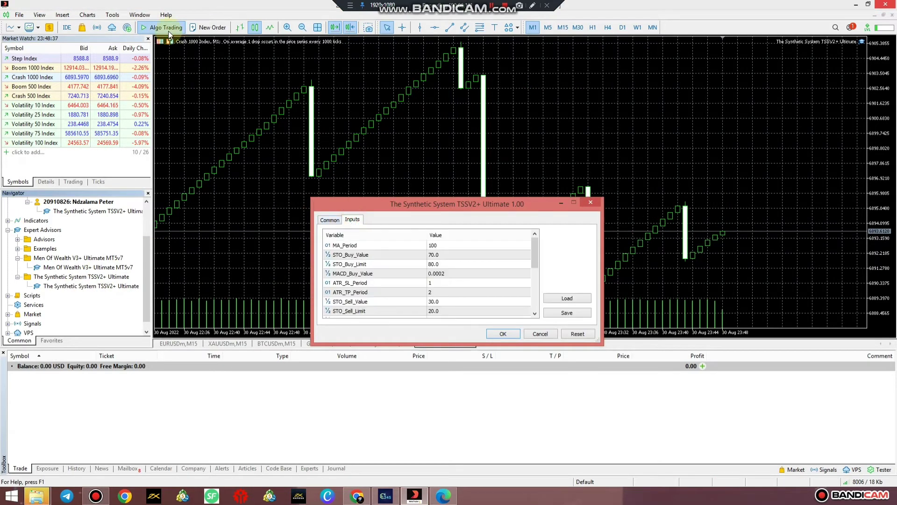
{"action": "left_click", "coordinate": [330, 219]}
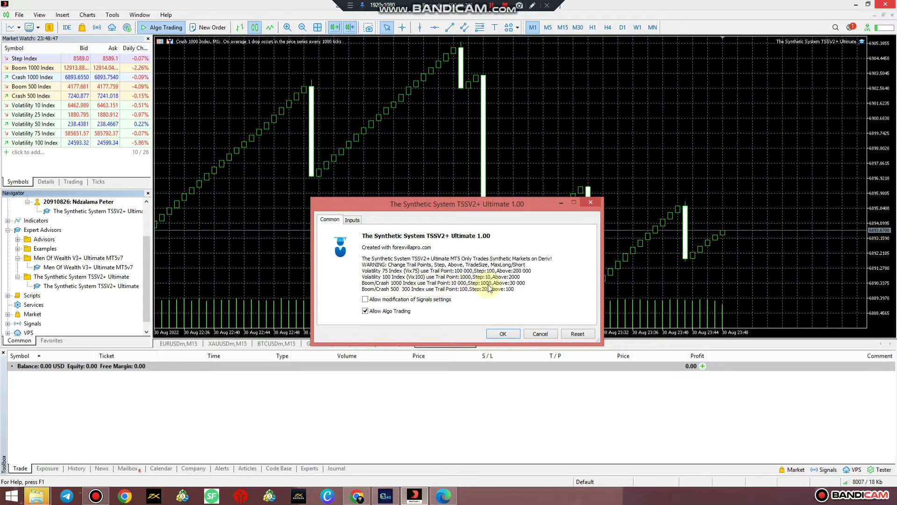
Set the expert's Trail_Points to 10000, Trail_Step to 1000 and Trail_Above to 30000 for Crash 1000 Index
{"action": "left_click", "coordinate": [360, 221]}
{"action": "scroll", "coordinate": [443, 301], "scroll_direction": "down", "scroll_amount": 2}
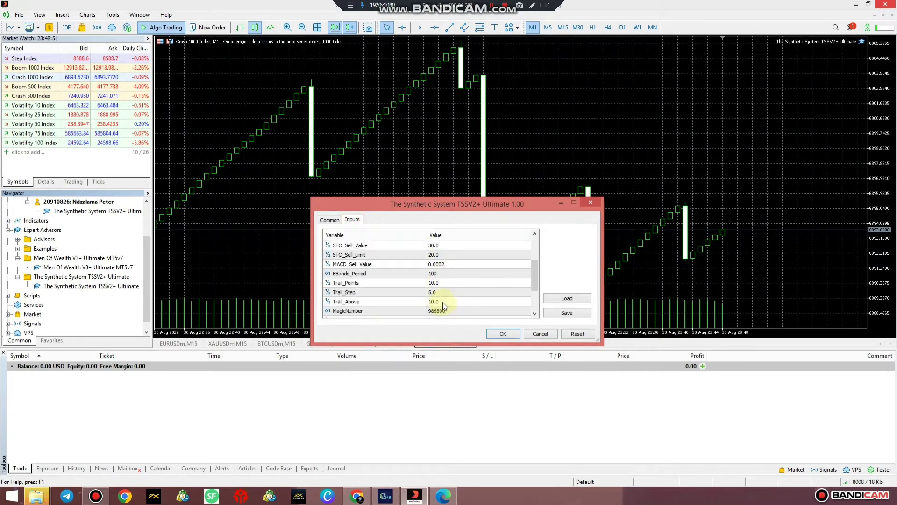
{"action": "double_click", "coordinate": [438, 283]}
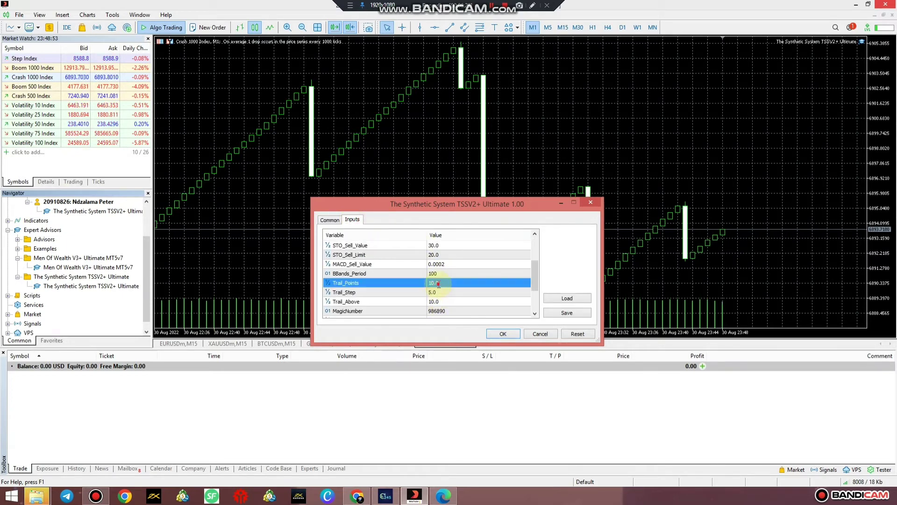
{"action": "type", "text": "100"}
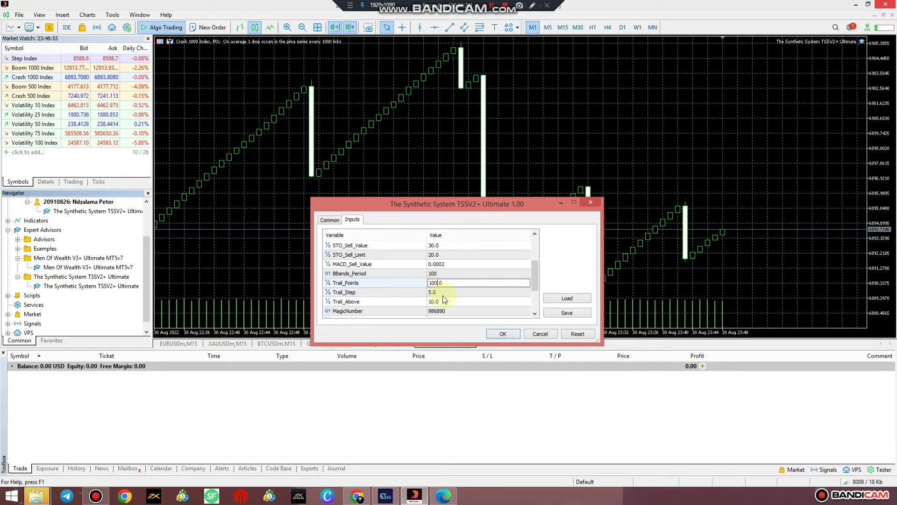
{"action": "type", "text": "00"}
{"action": "double_click", "coordinate": [437, 293]}
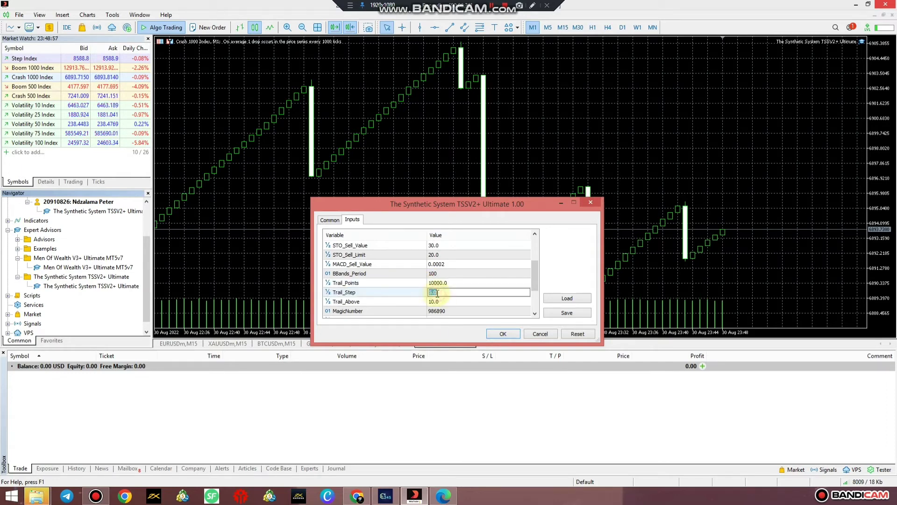
{"action": "type", "text": "1000"}
{"action": "double_click", "coordinate": [436, 301]}
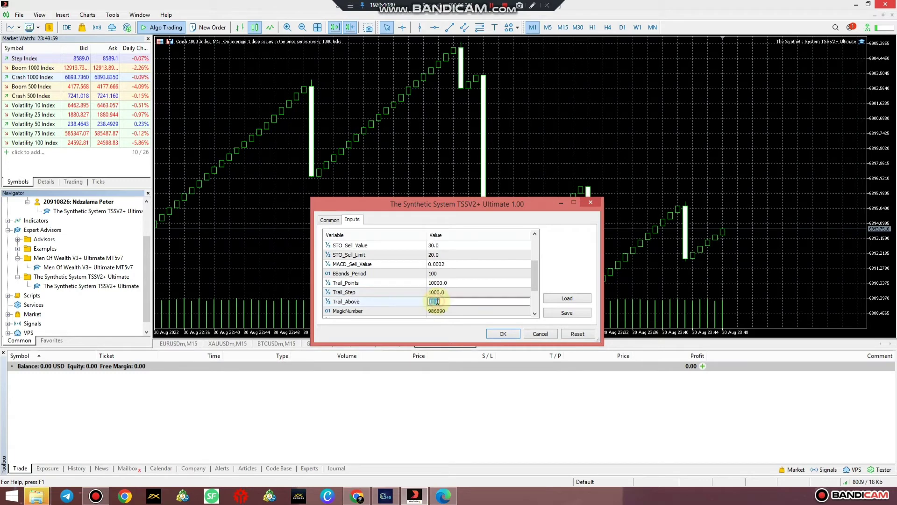
{"action": "type", "text": "30000"}
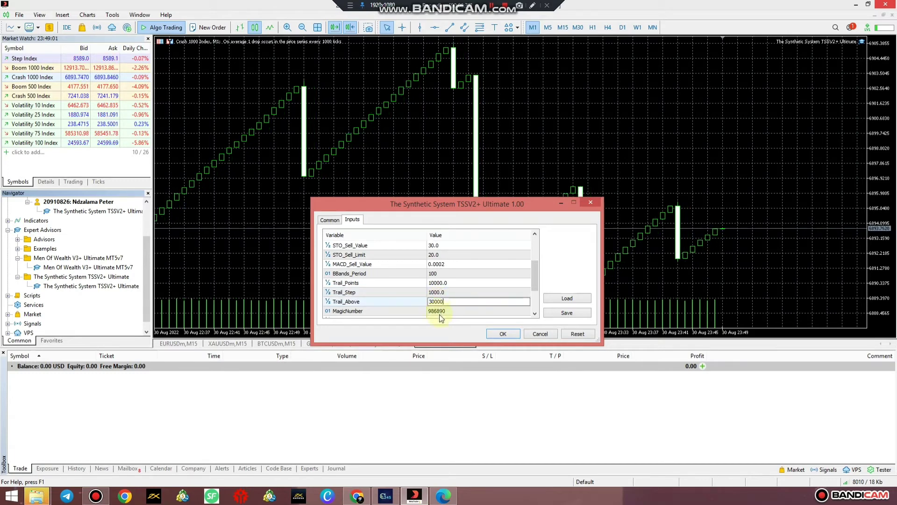
Find the TradeSize input, then look up the Crash 1000 Index trade size in the browser's input settings PDF
{"action": "left_click", "coordinate": [439, 312]}
{"action": "scroll", "coordinate": [440, 306], "scroll_direction": "down", "scroll_amount": 1}
{"action": "double_click", "coordinate": [438, 294]}
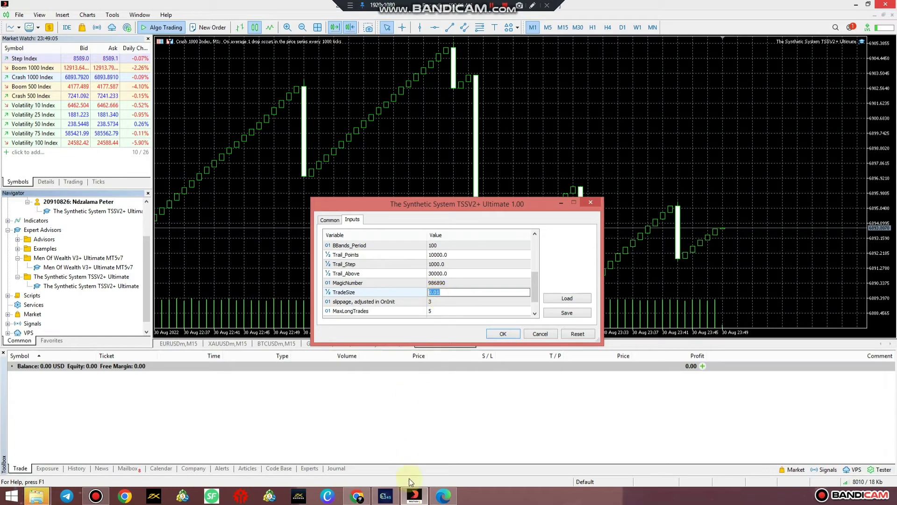
{"action": "left_click", "coordinate": [415, 492]}
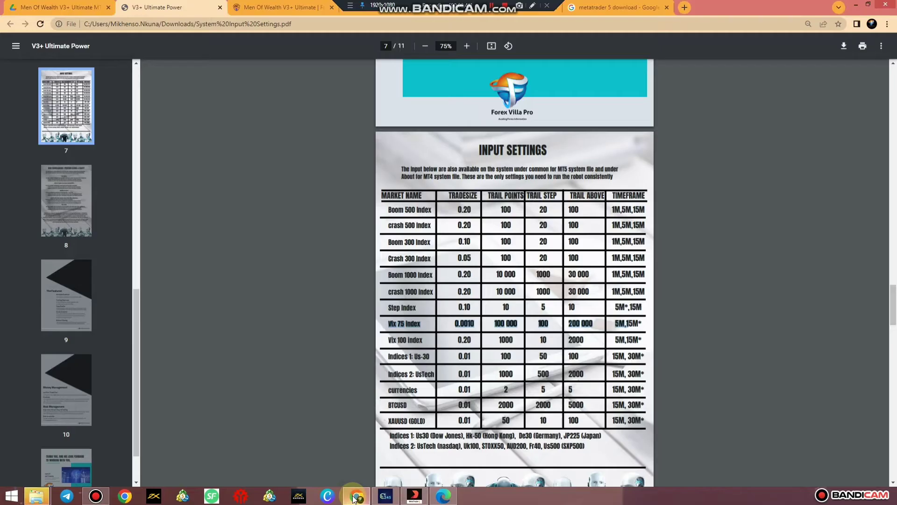
{"action": "left_click", "coordinate": [356, 496]}
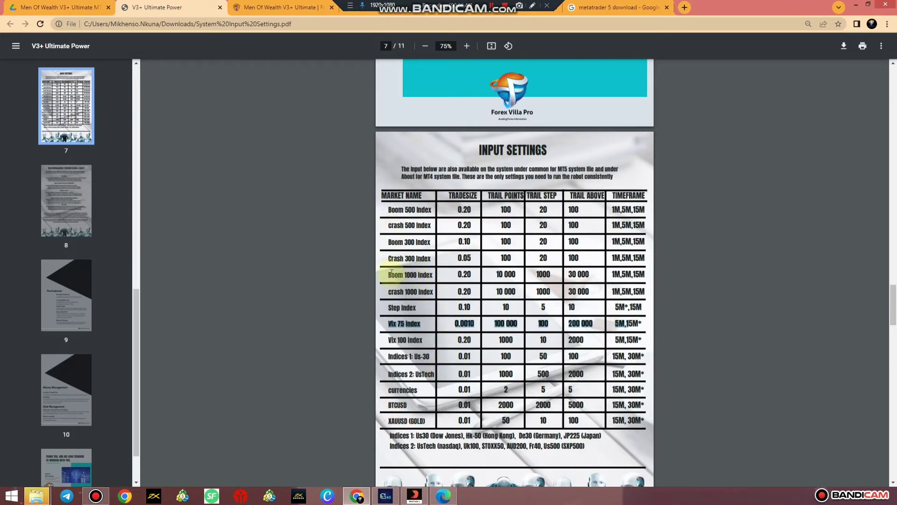
{"action": "left_click_drag", "start_coordinate": [383, 275], "coordinate": [472, 279]}
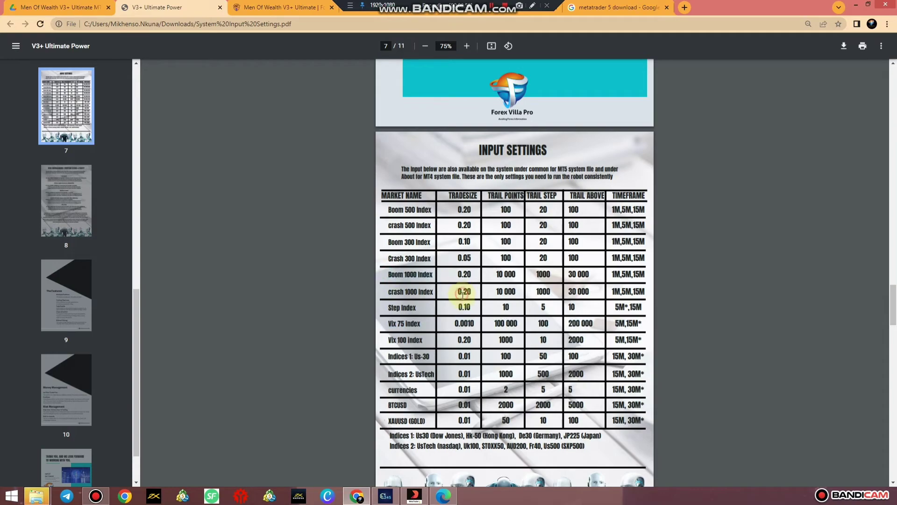
Return to MetaTrader 5 and set the expert's TradeSize to 0.20 for Crash 1000 Index
{"action": "left_click", "coordinate": [414, 496]}
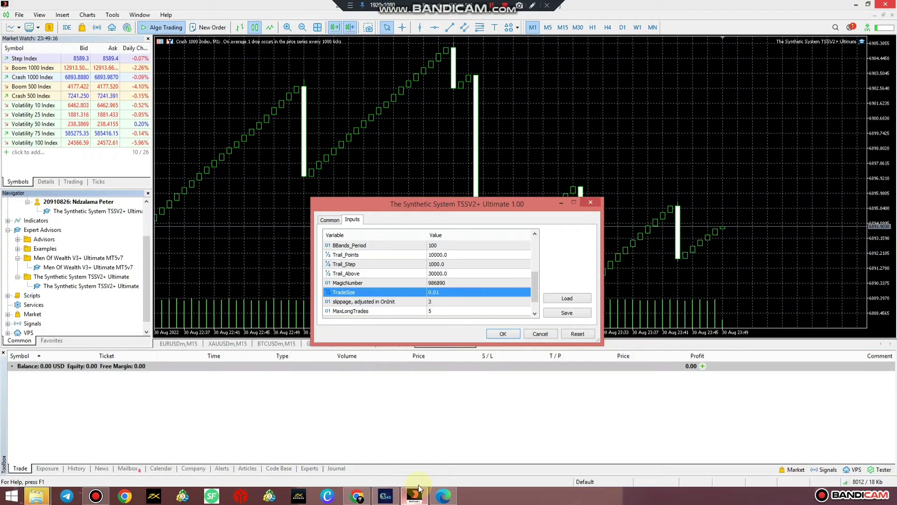
{"action": "left_click", "coordinate": [440, 293]}
{"action": "type", "text": "0."}
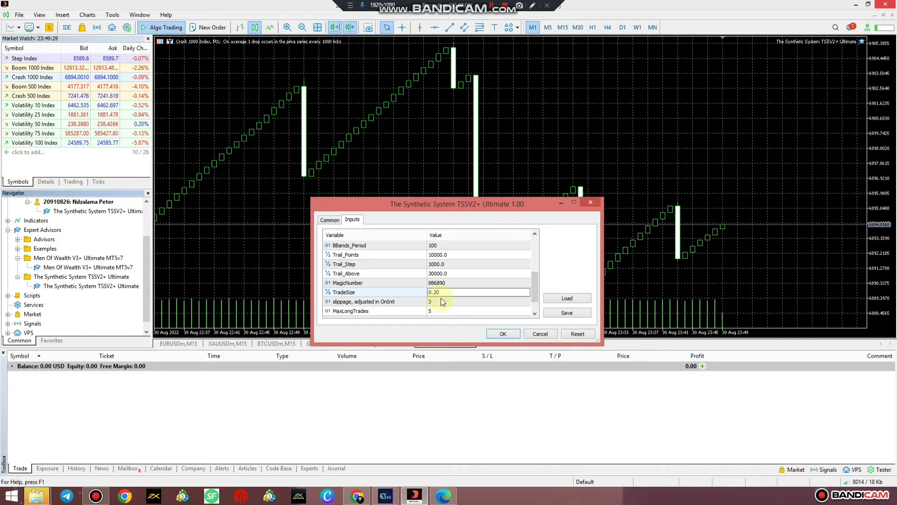
{"action": "left_click", "coordinate": [431, 301]}
Check the MaxLongTrades and MaxShortTrades inputs, and confirm the expert on the Crash 1000 Index chart
{"action": "scroll", "coordinate": [450, 303], "scroll_direction": "down", "scroll_amount": 1}
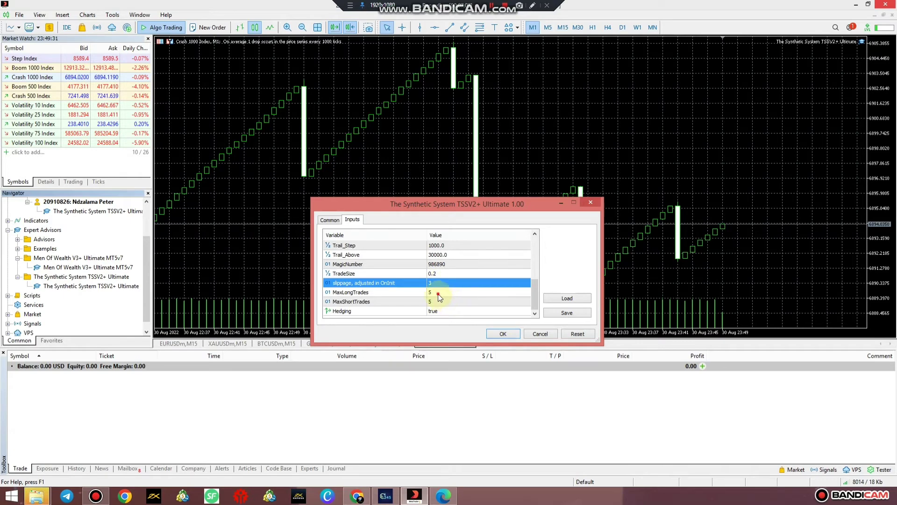
{"action": "left_click", "coordinate": [439, 294]}
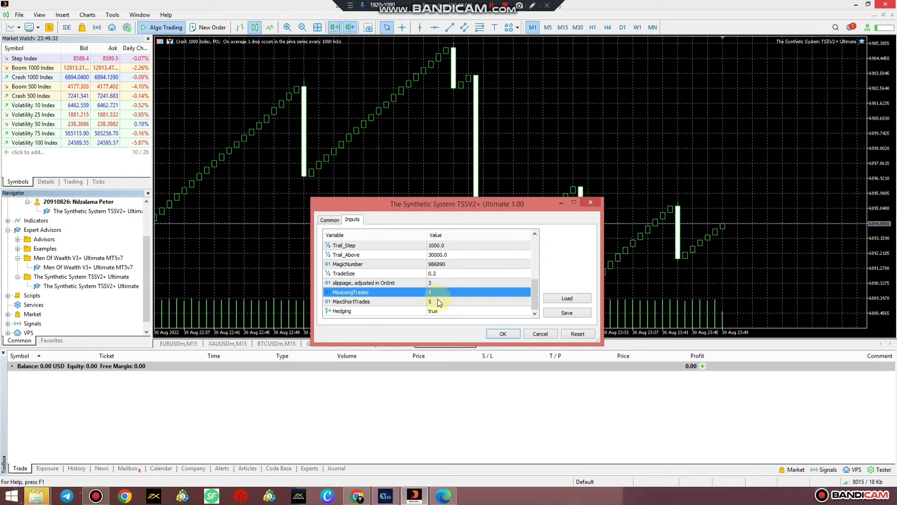
{"action": "left_click", "coordinate": [438, 300]}
{"action": "left_click", "coordinate": [437, 300]}
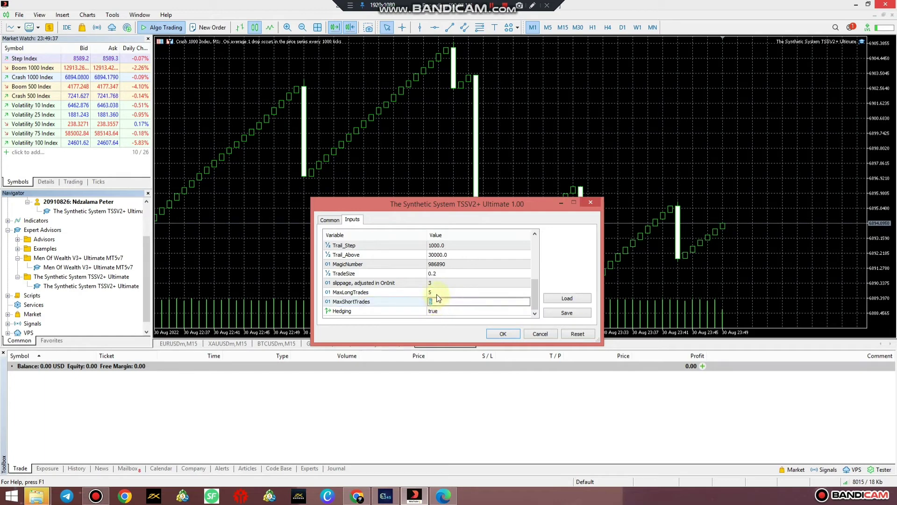
{"action": "left_click", "coordinate": [499, 334]}
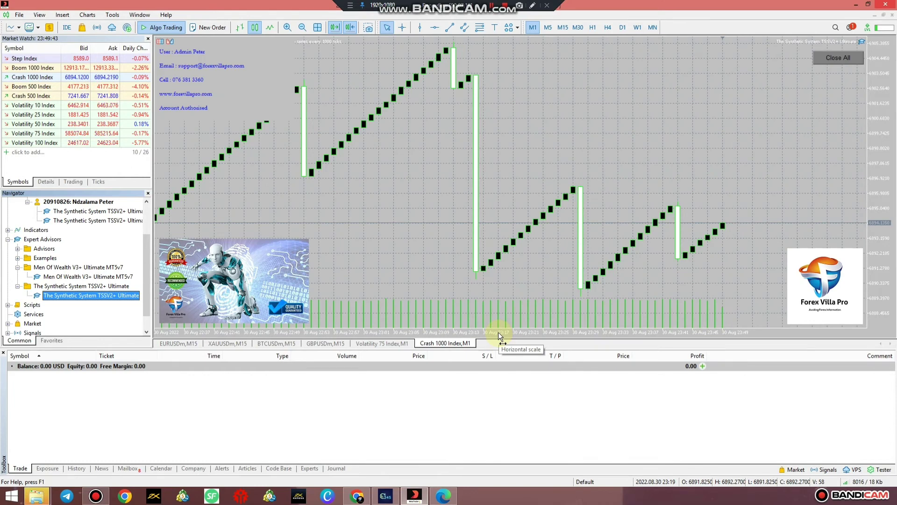
Examine a longer stretch of the Crash 1000 Index chart and the markets' input settings table in the browser's PDF
{"action": "left_click", "coordinate": [302, 28]}
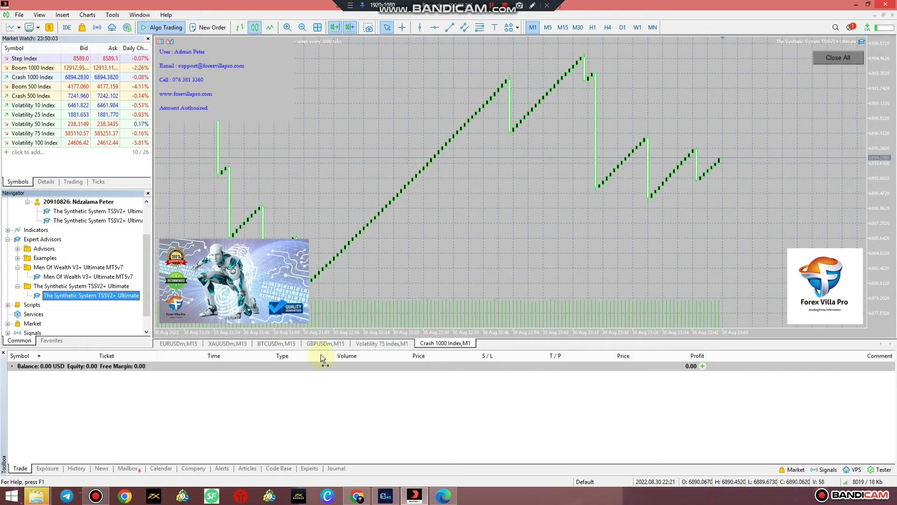
{"action": "left_click", "coordinate": [357, 495]}
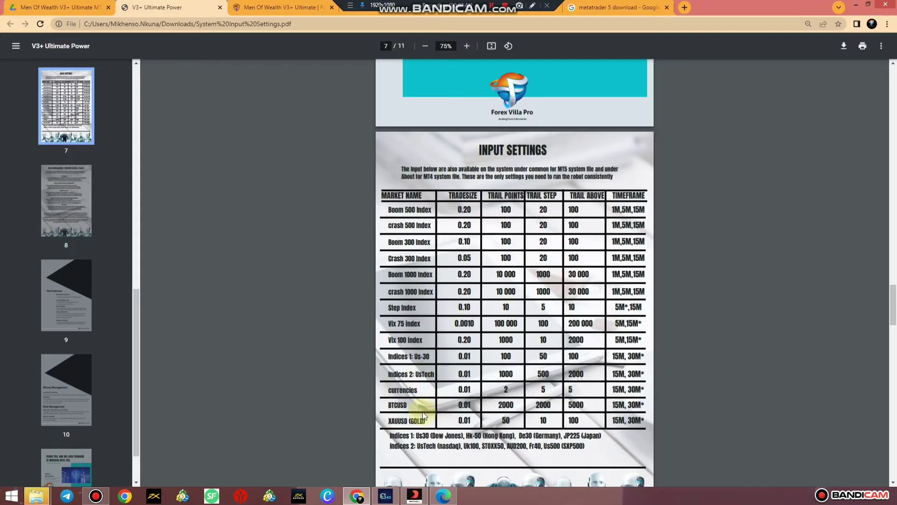
Return to MetaTrader 5, open the account's trading history and bring up its report format options
{"action": "left_click", "coordinate": [414, 495]}
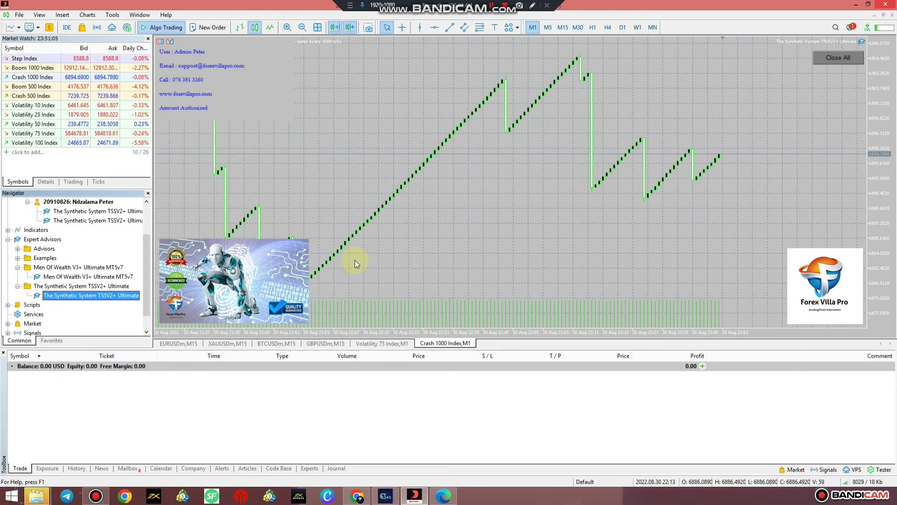
{"action": "left_click", "coordinate": [77, 468]}
{"action": "right_click", "coordinate": [192, 415]}
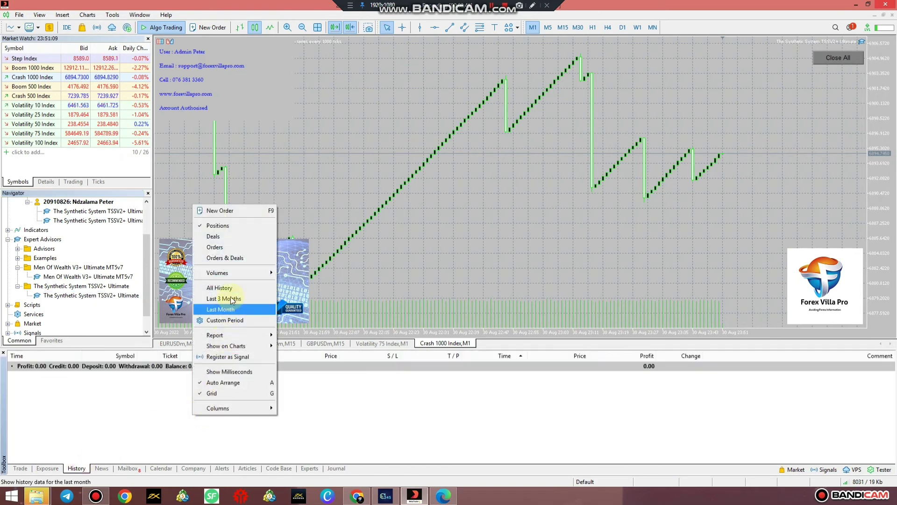
{"action": "mouse_move", "coordinate": [219, 334]}
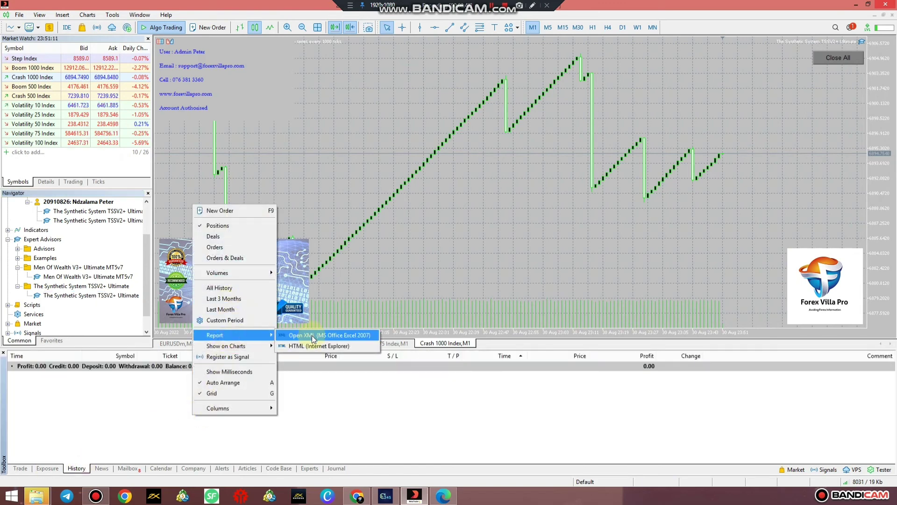